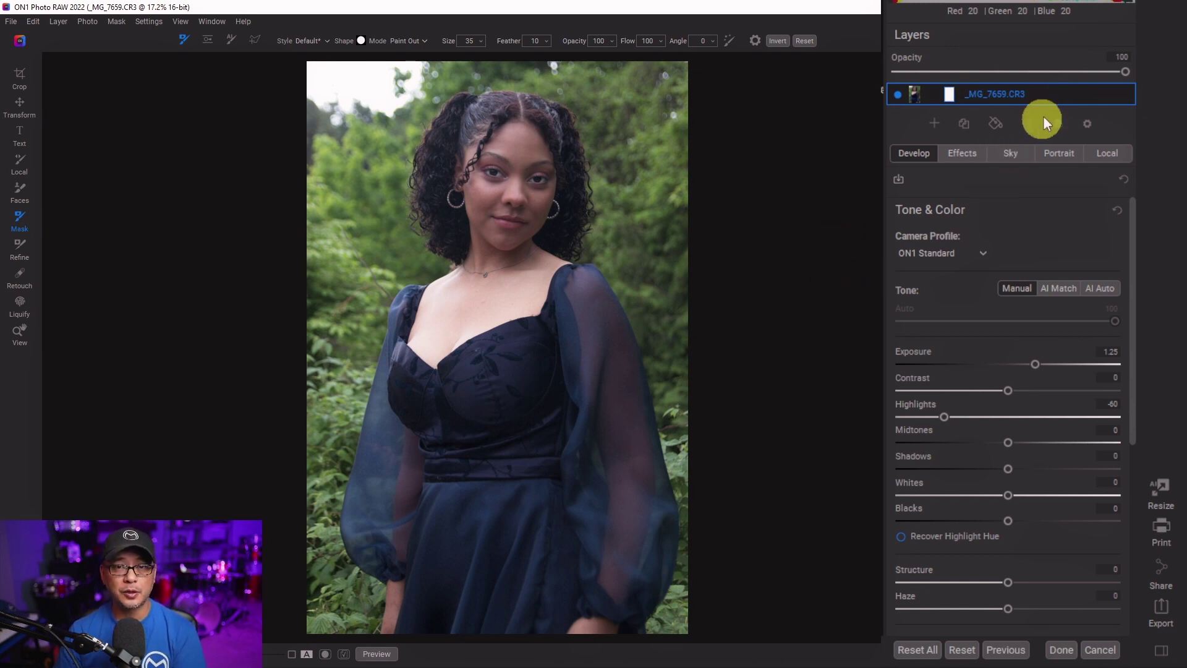
Step: Hide and restore the editing controls, and open the Portrait AI adjustments for the photo
click(1162, 652)
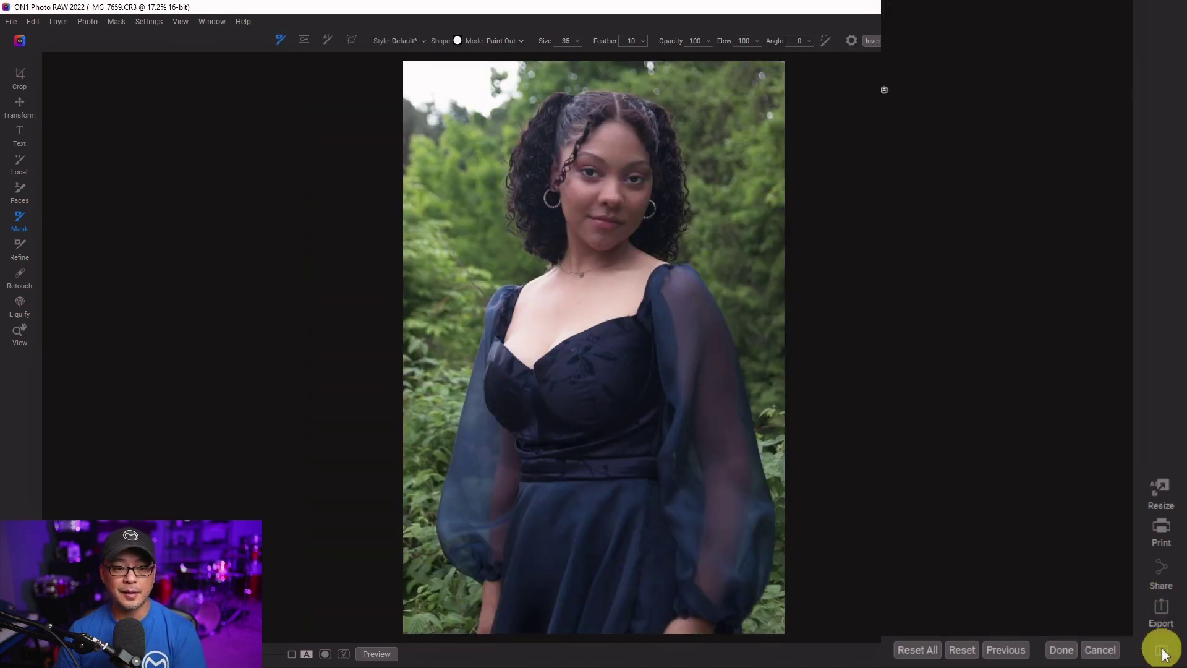
click(1162, 652)
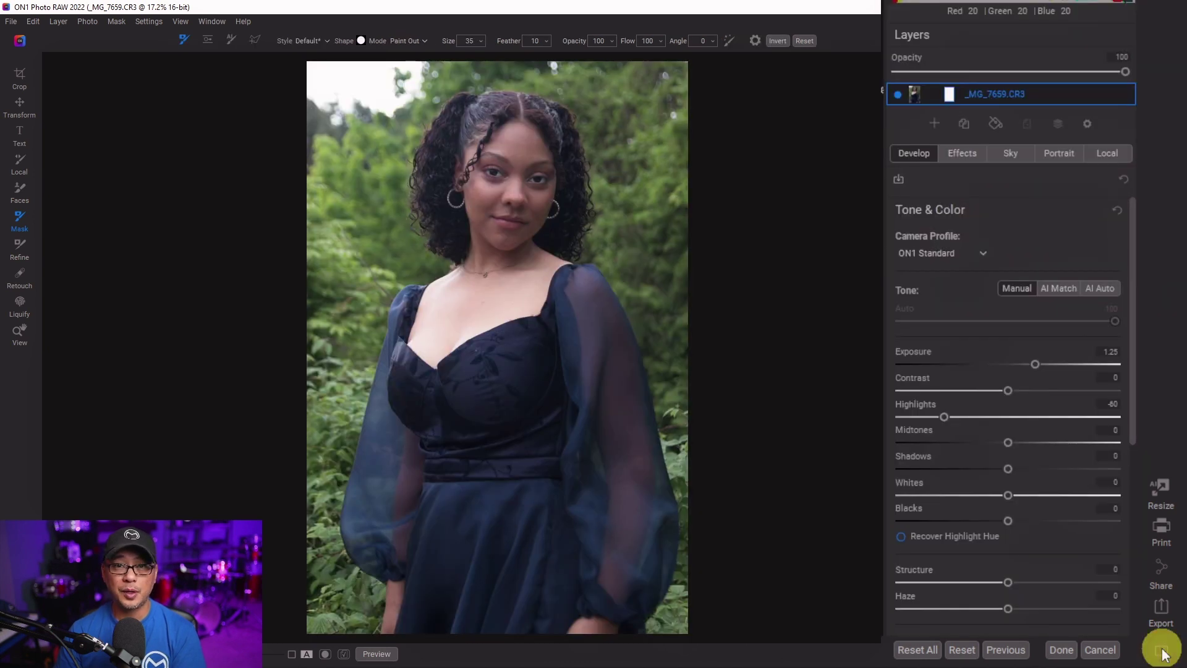
click(1062, 153)
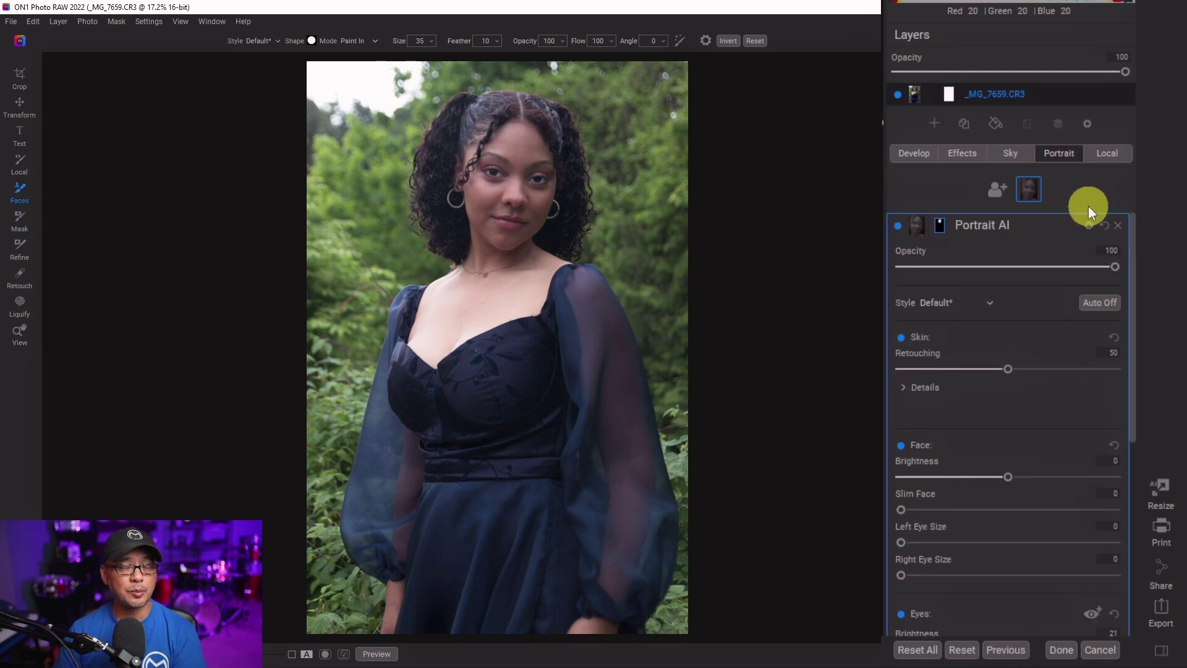
Step: Inspect the face mask and its options in Portrait AI, and collapse them again
click(941, 224)
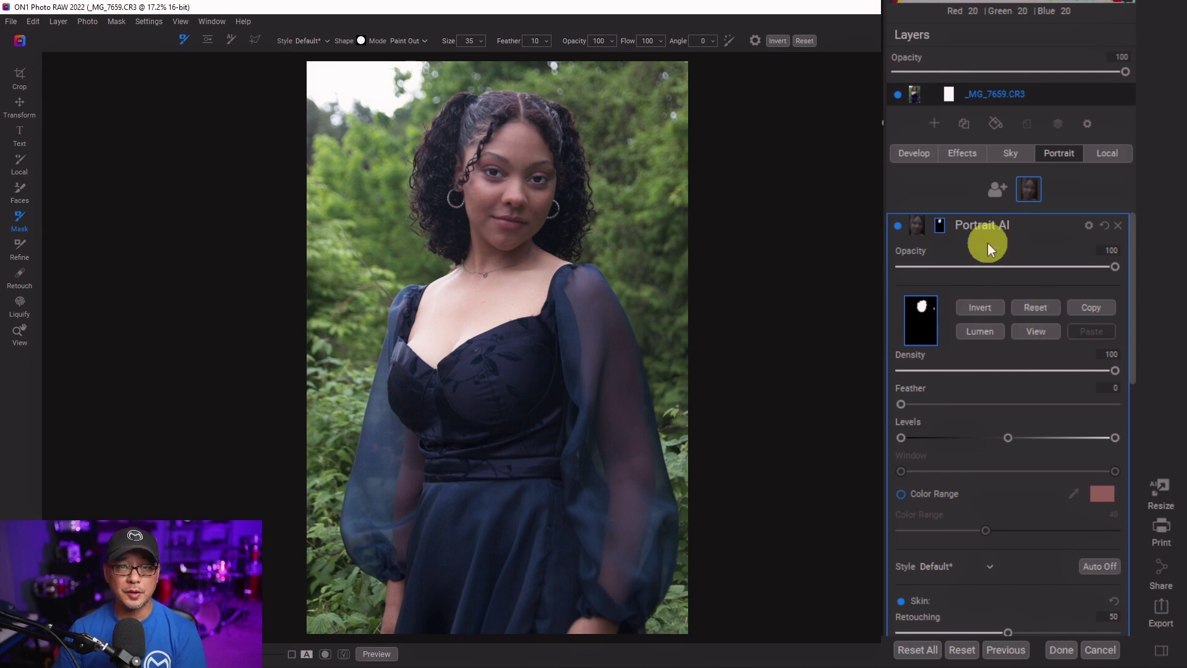
double_click(993, 225)
click(1029, 225)
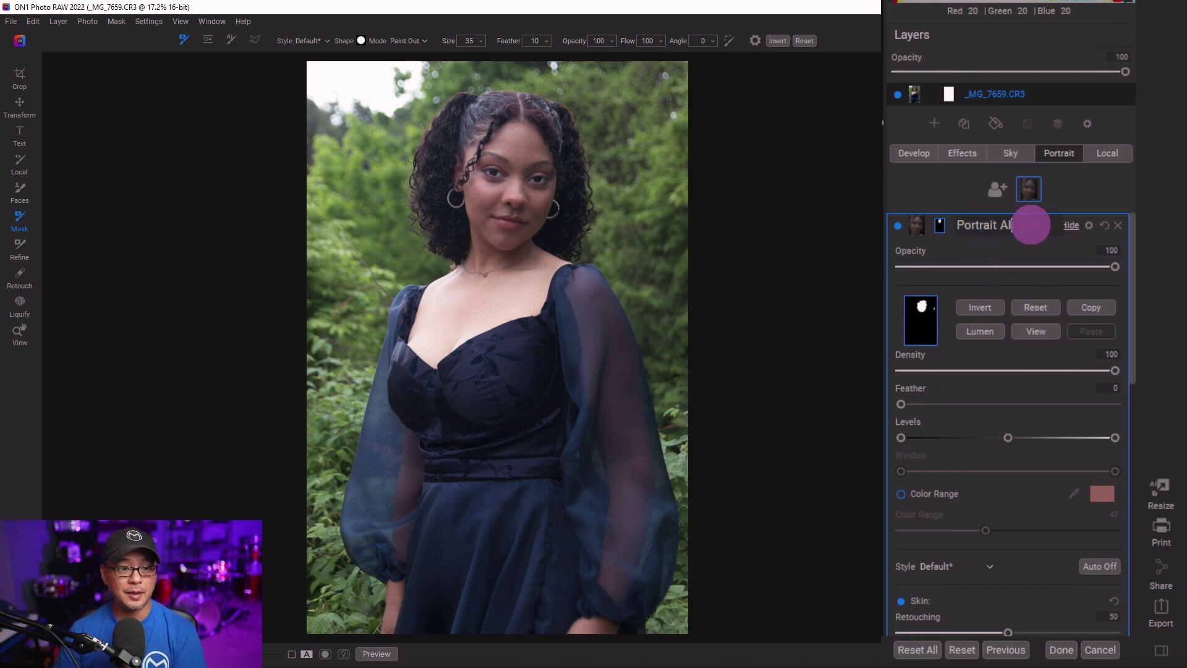
click(940, 225)
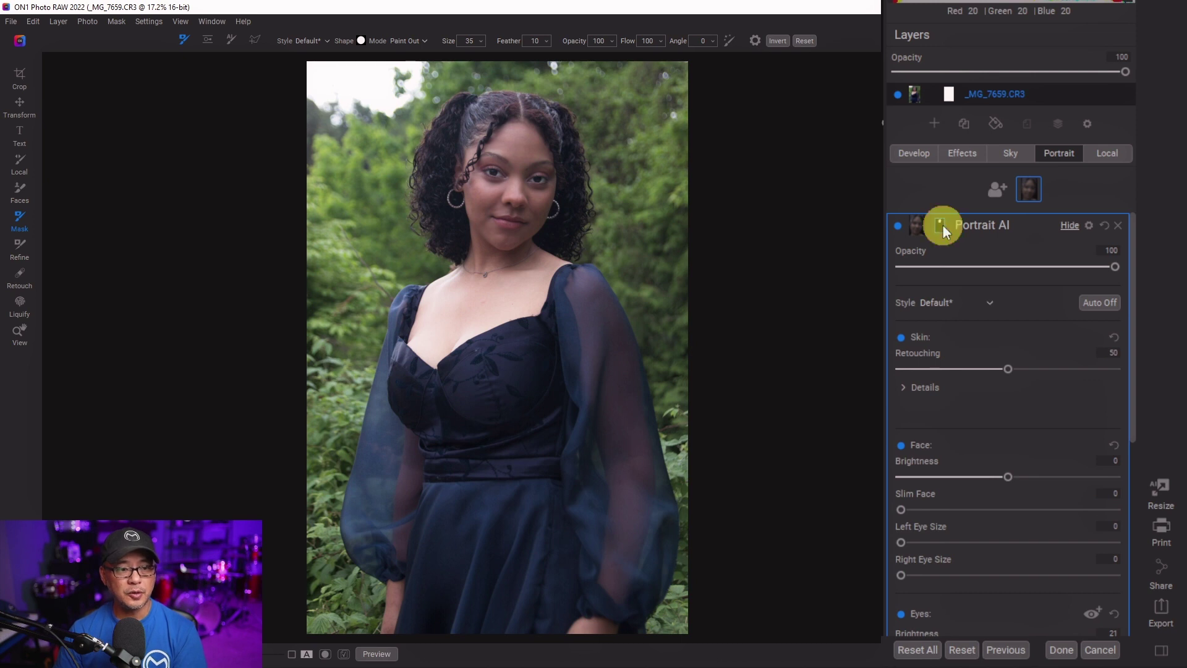
click(1076, 279)
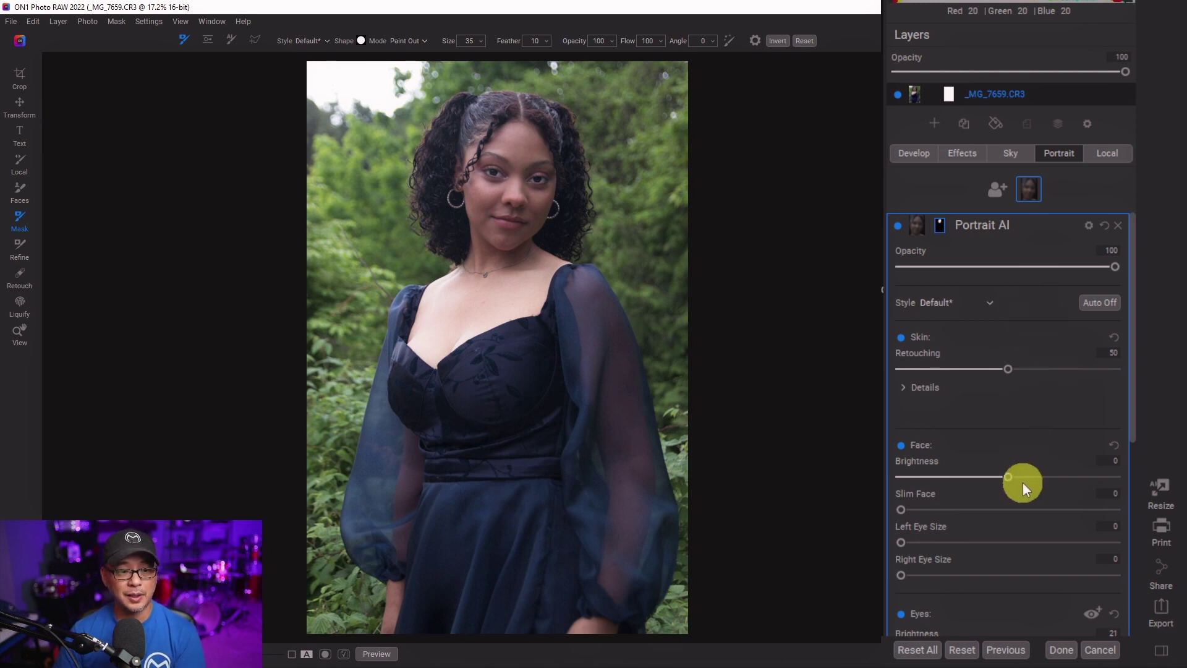
Step: Review the Portrait AI sections from Skin to Mouth, and switch the Face adjustments off and back on
scroll(1014, 451, down, 6)
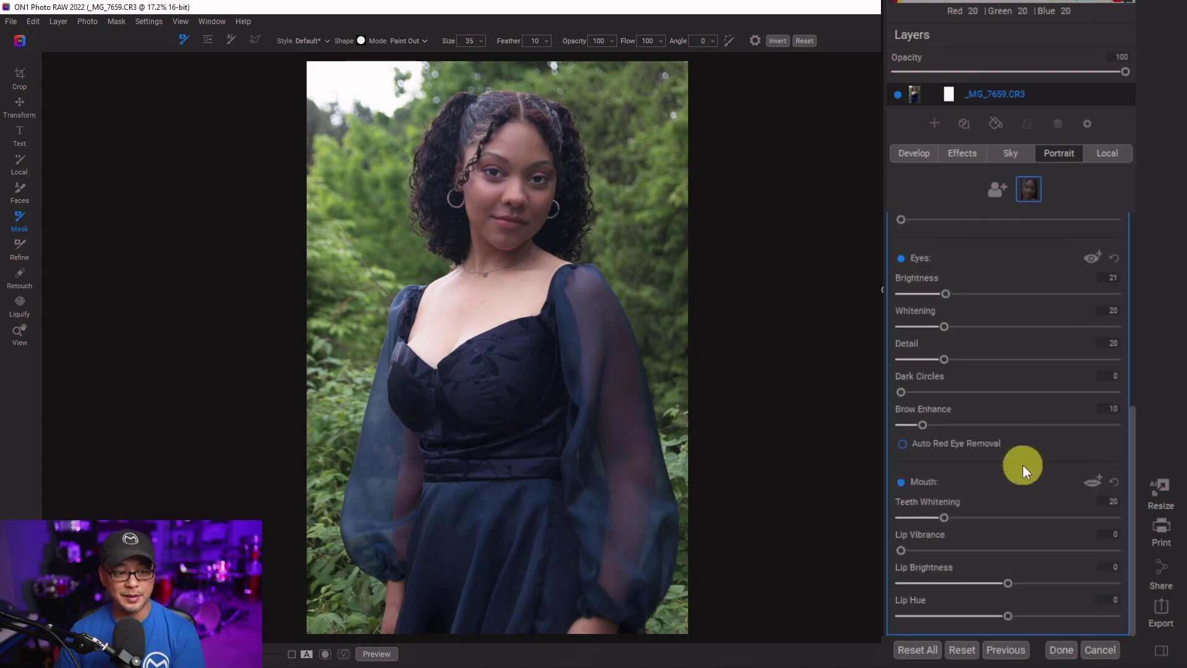
scroll(1022, 461, up, 6)
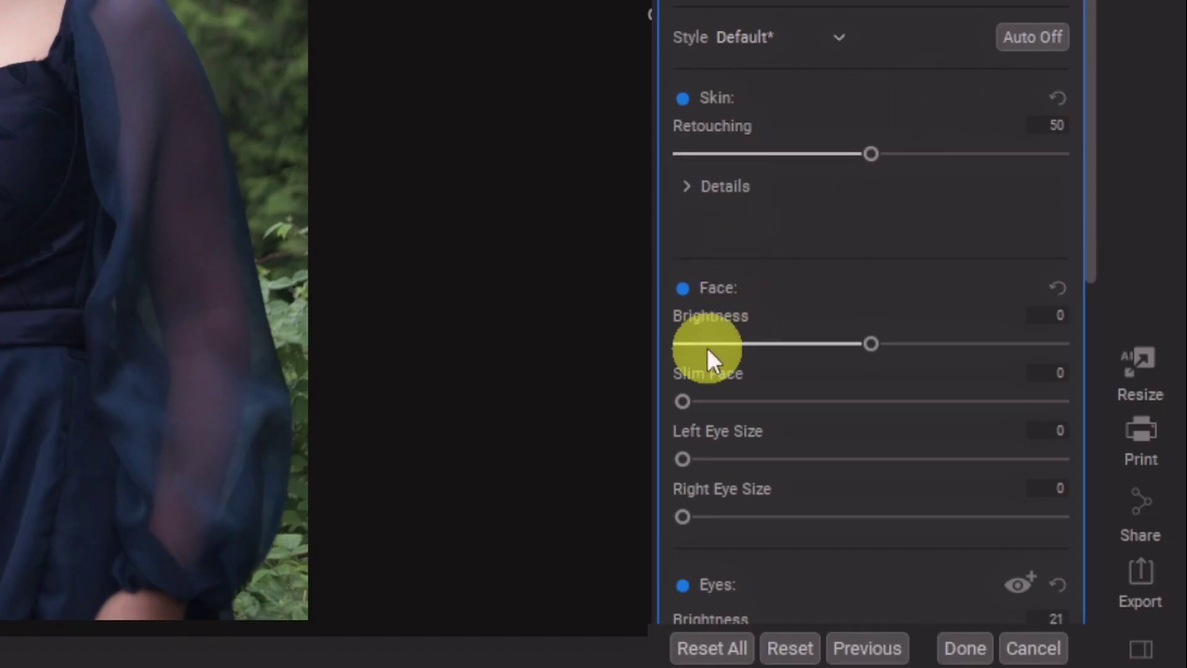
click(683, 288)
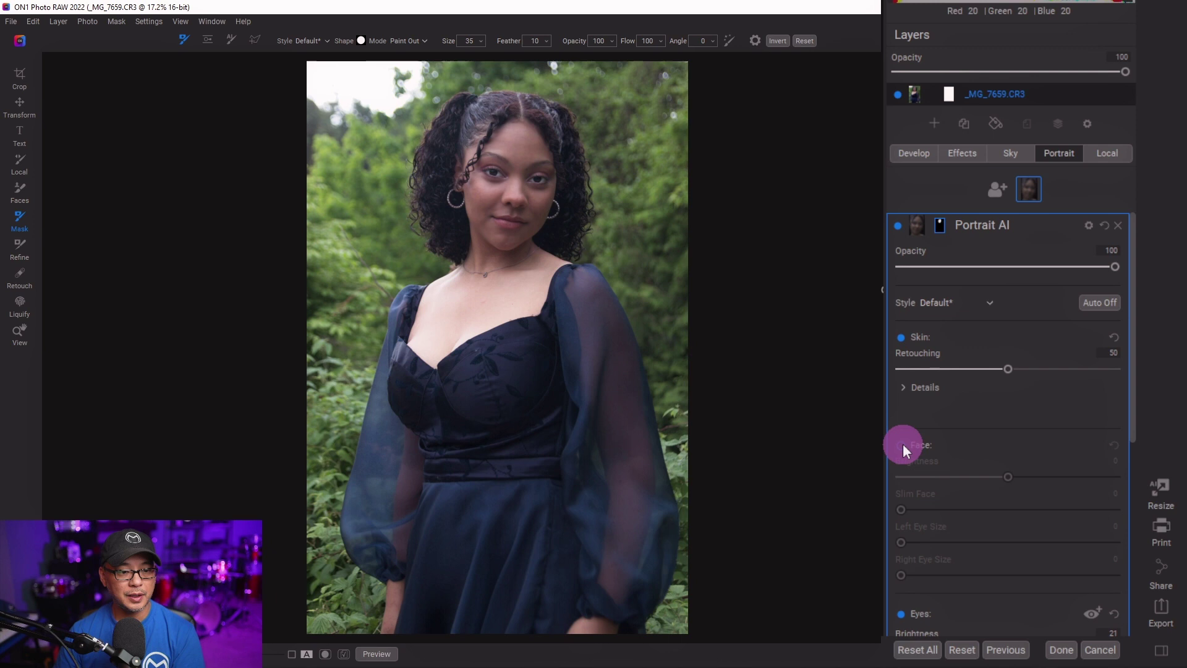
click(682, 288)
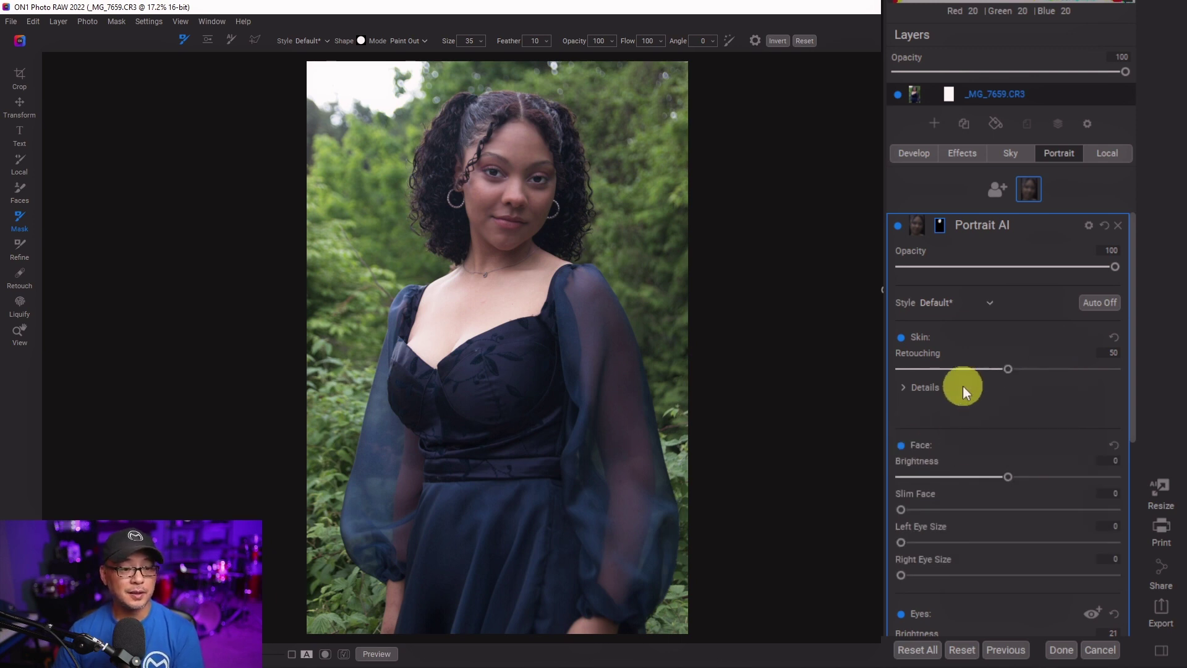
Step: Expand the skin details, try Retouching at 100 and set it back to 50, keeping Frequency Separation as the method
click(905, 388)
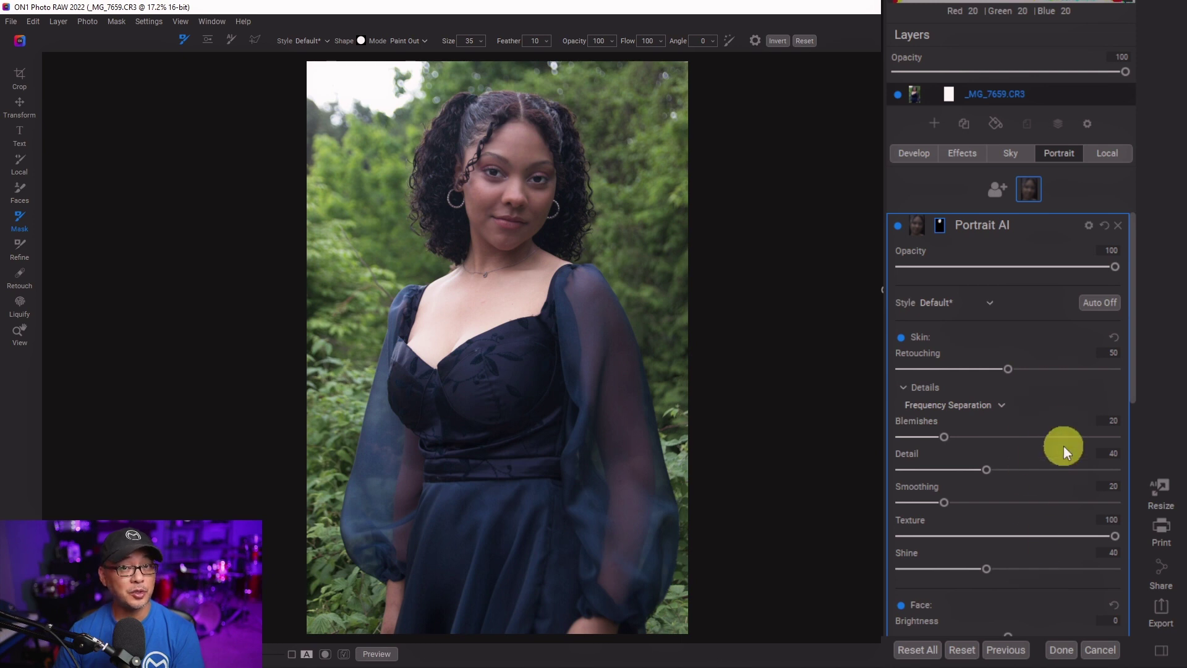
click(1009, 368)
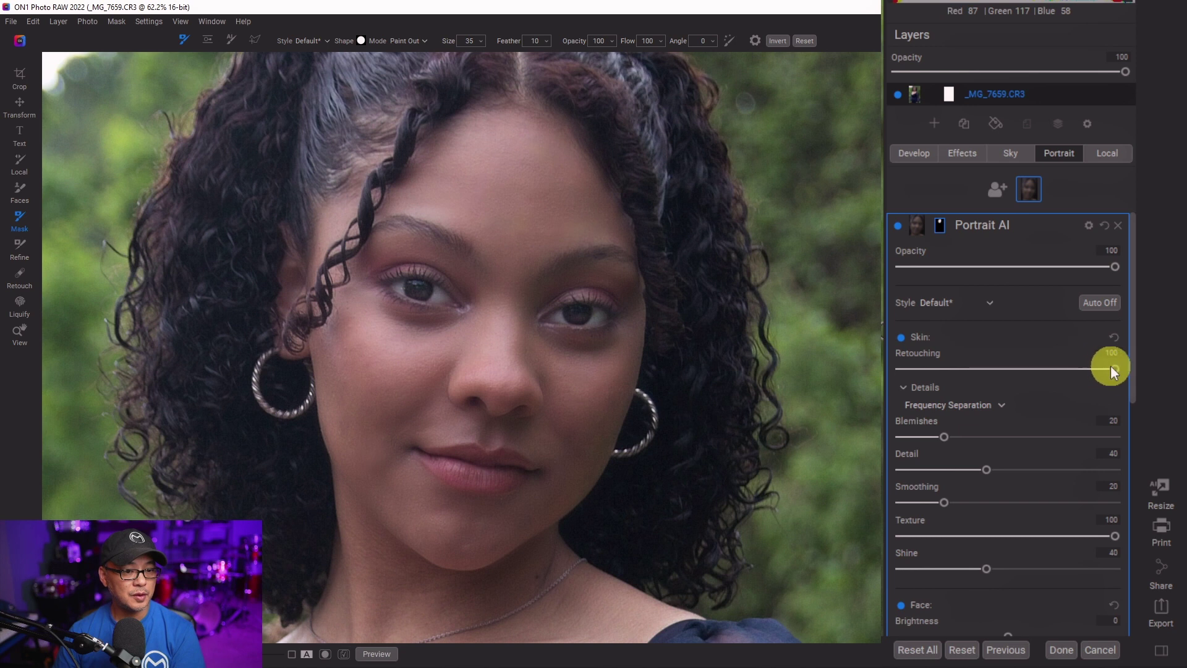
mouse_move(1116, 369)
mouse_down()
mouse_move(885, 368)
mouse_move(1007, 369)
mouse_up()
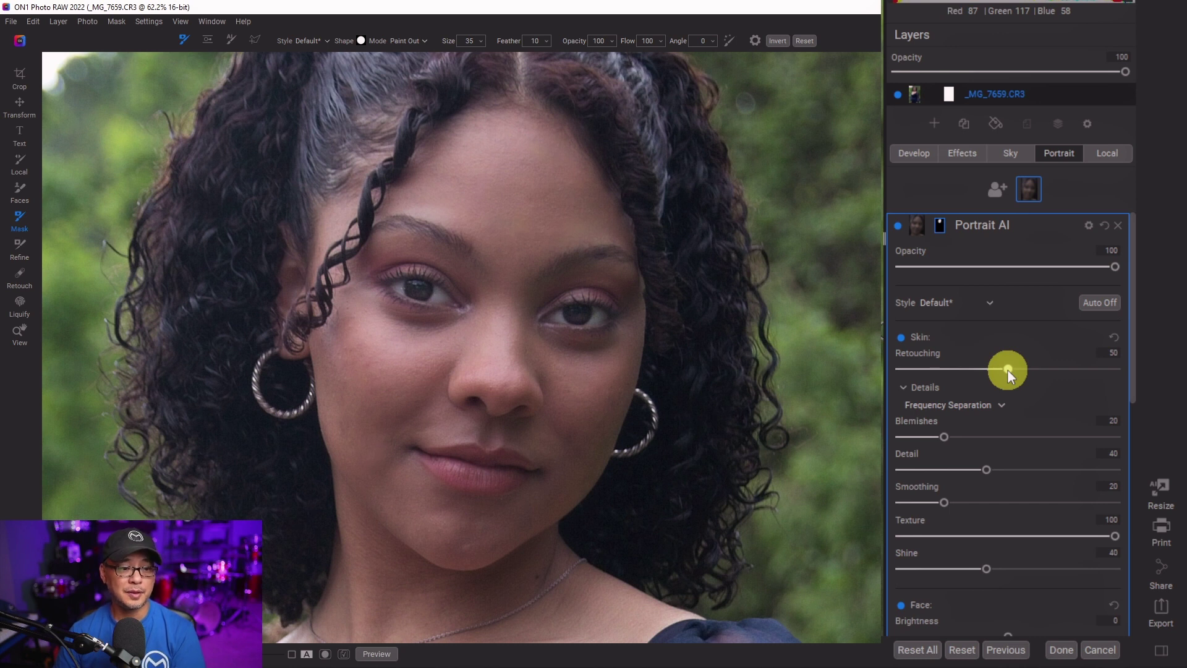
click(1003, 408)
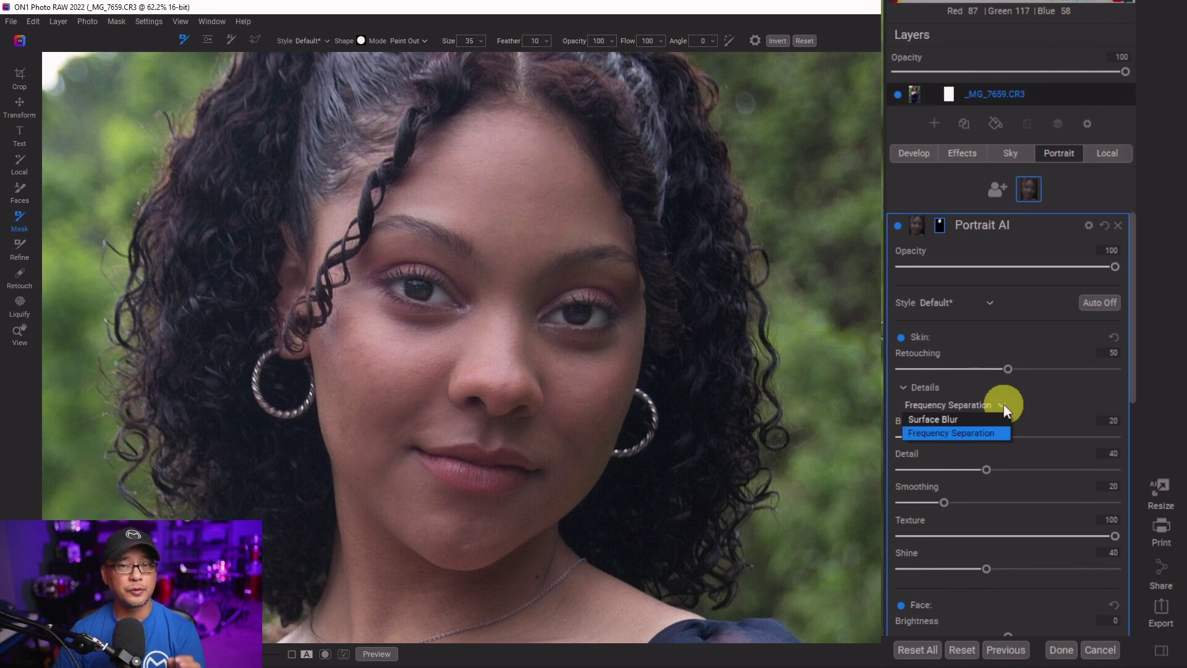
click(1002, 402)
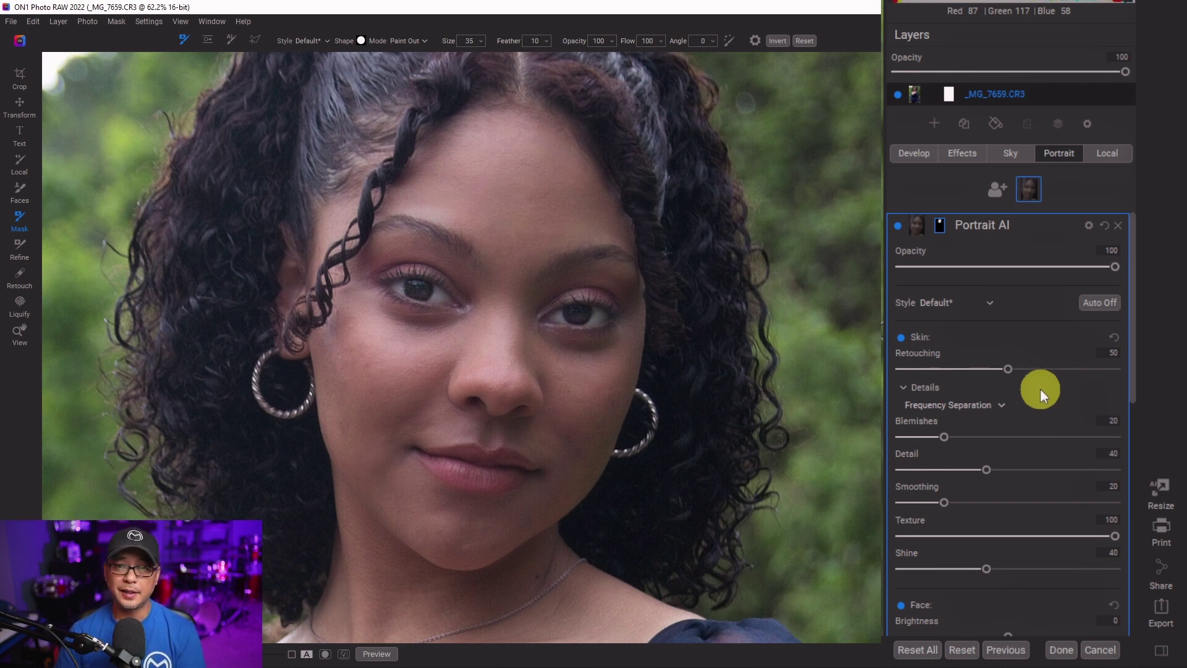
Step: Set the skin's Detail, Smoothing, Texture and Shine to 0
scroll(1040, 388, down, 1)
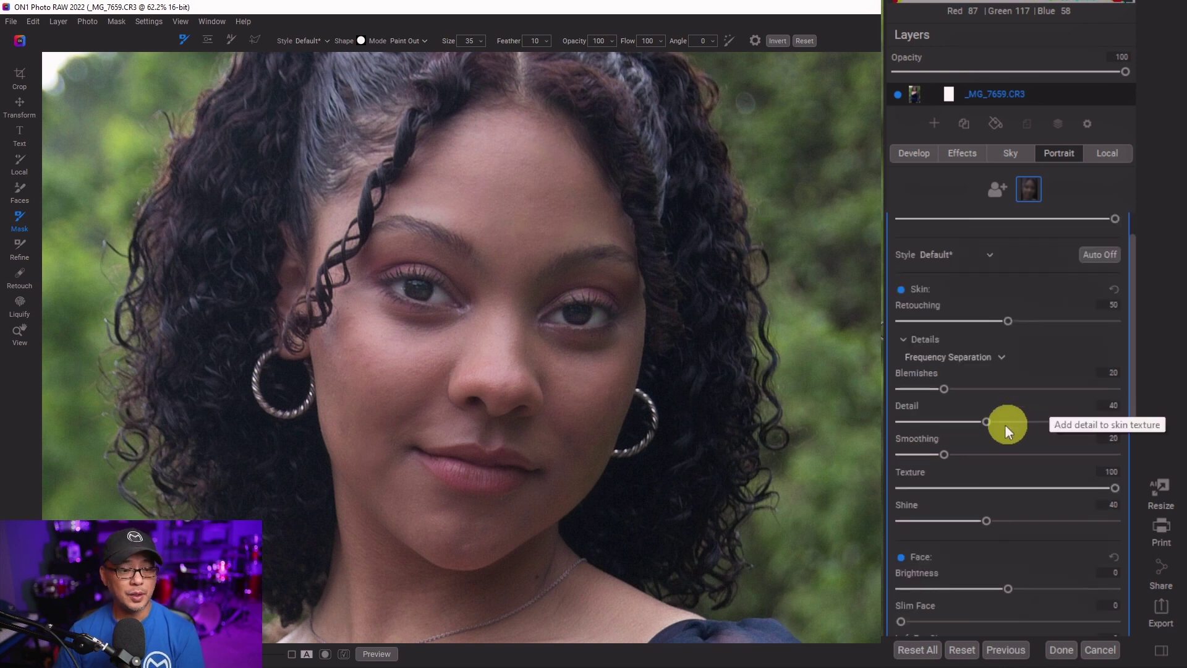
drag(987, 423, 883, 470)
drag(953, 487, 899, 489)
drag(948, 521, 891, 552)
Step: Disable the Face and Eyes adjustments in Portrait AI
scroll(1028, 508, down, 2)
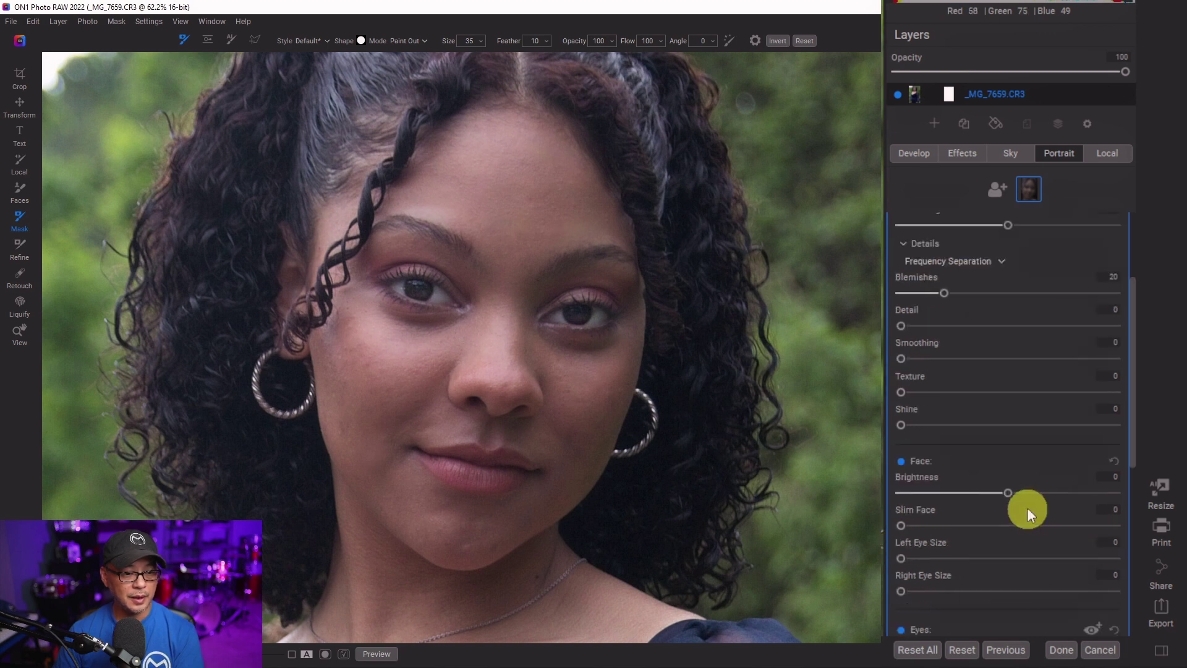
click(901, 462)
scroll(922, 459, down, 3)
click(901, 486)
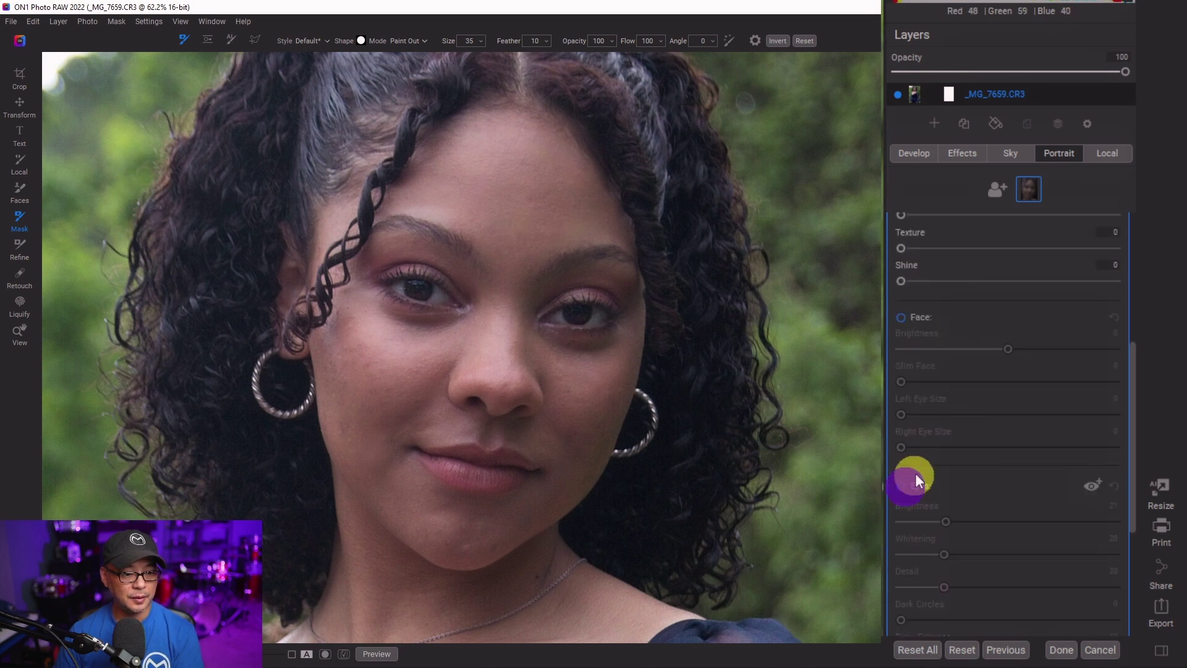
scroll(957, 446, down, 3)
Step: Zoom in on the face and raise the skin's Blemishes reduction to 100
scroll(907, 562, up, 8)
scroll(848, 525, up, 2)
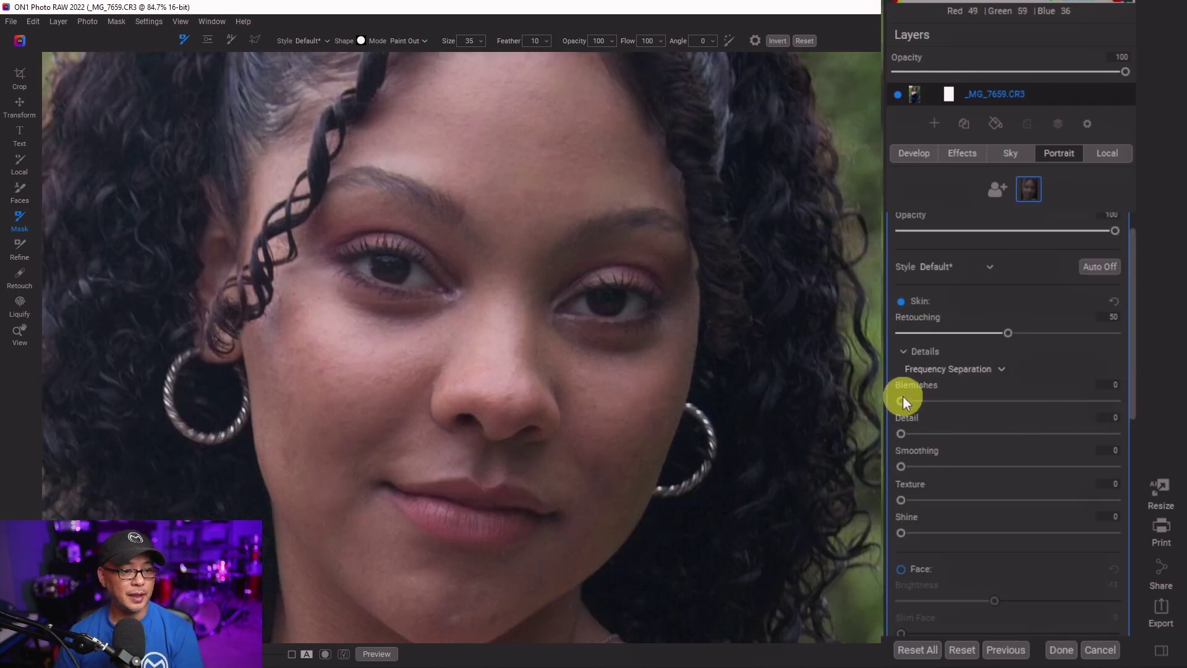
drag(903, 401, 1118, 402)
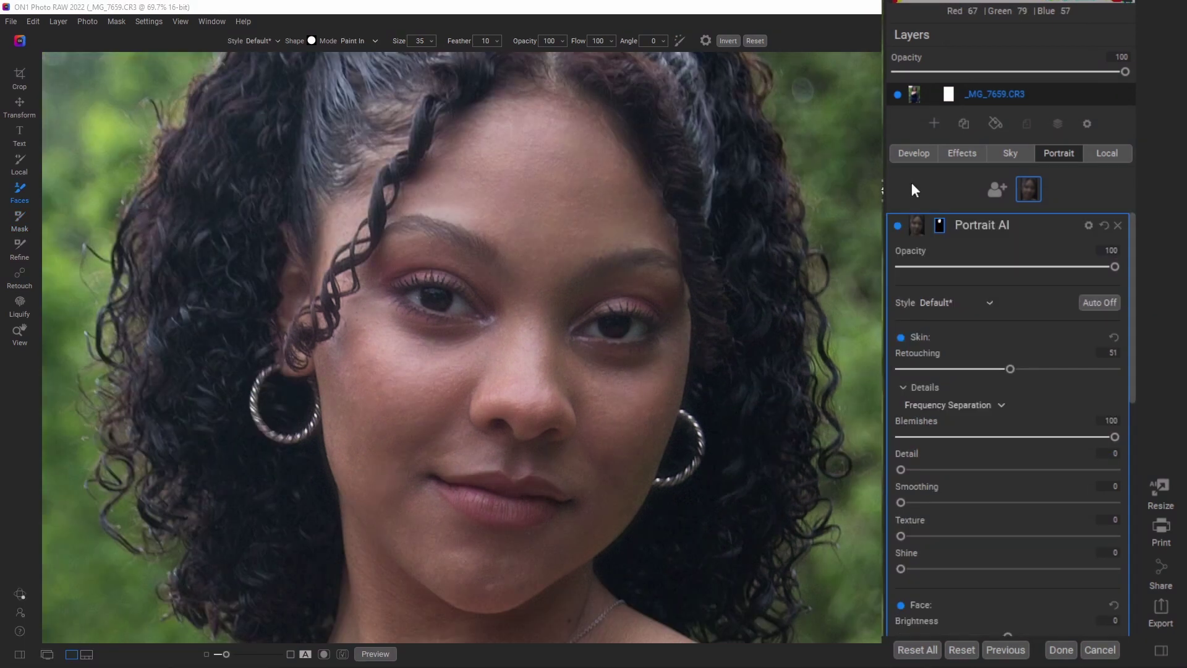
Step: Switch the whole Portrait AI effect off and on to compare the face before and after blemish removal
click(897, 226)
click(897, 226)
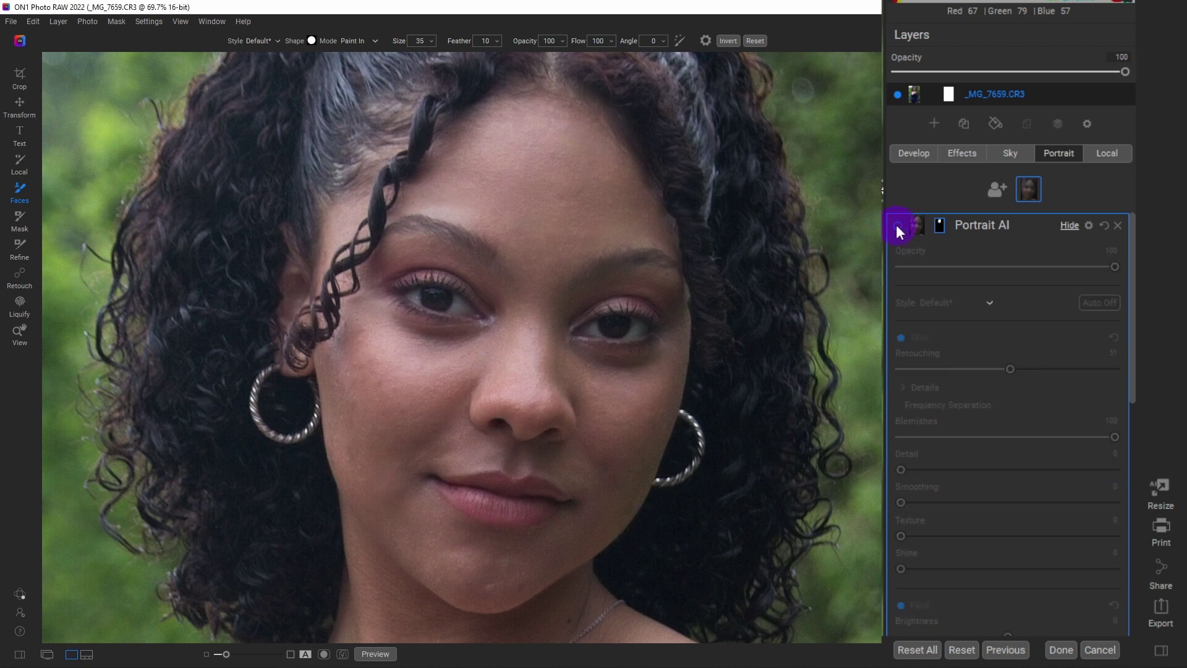
click(897, 226)
click(897, 226)
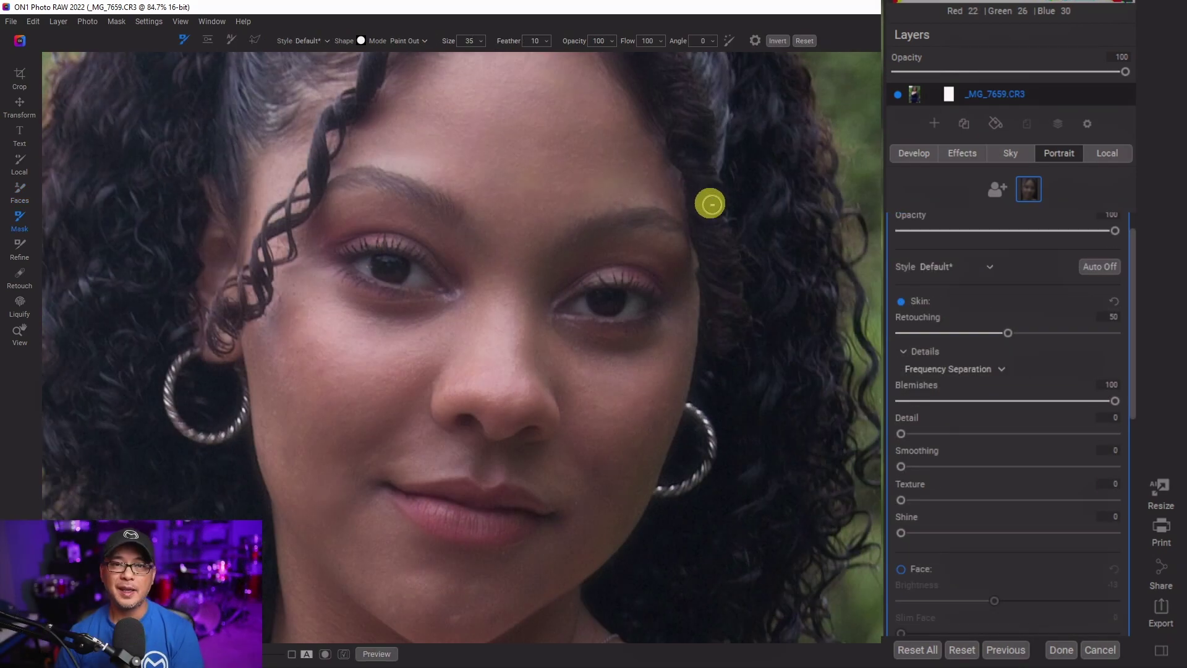
Step: Set the skin's Blemishes to 51, Detail to 50 and Texture to 52
drag(1113, 400, 1041, 402)
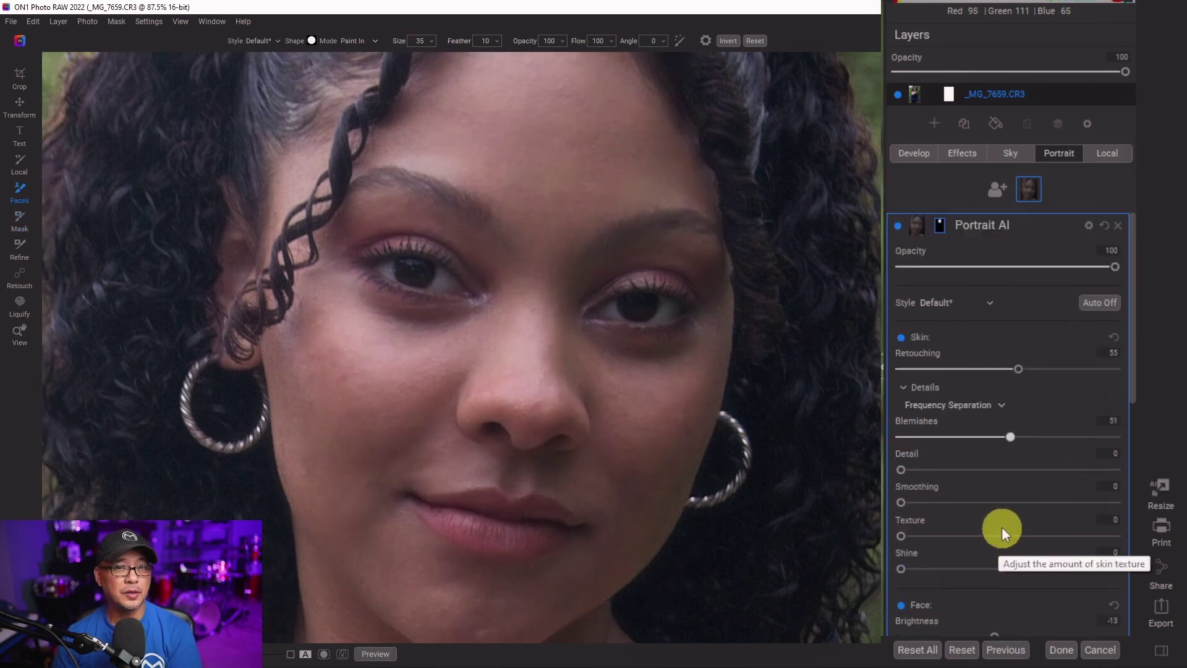
click(1001, 469)
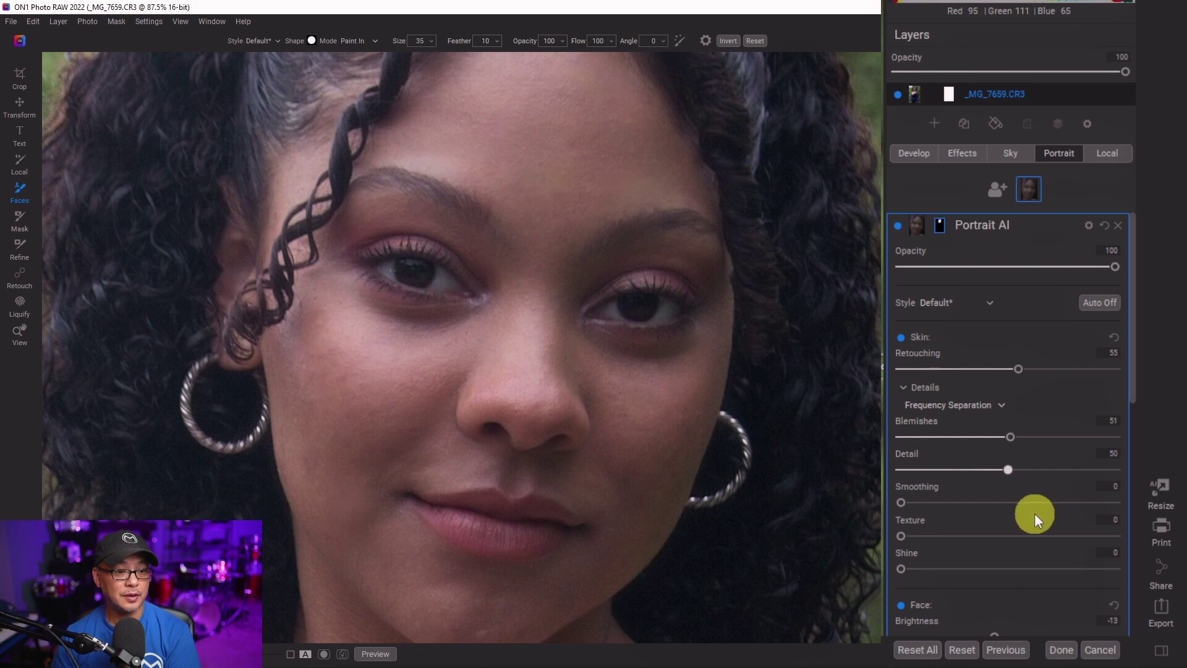
click(1014, 535)
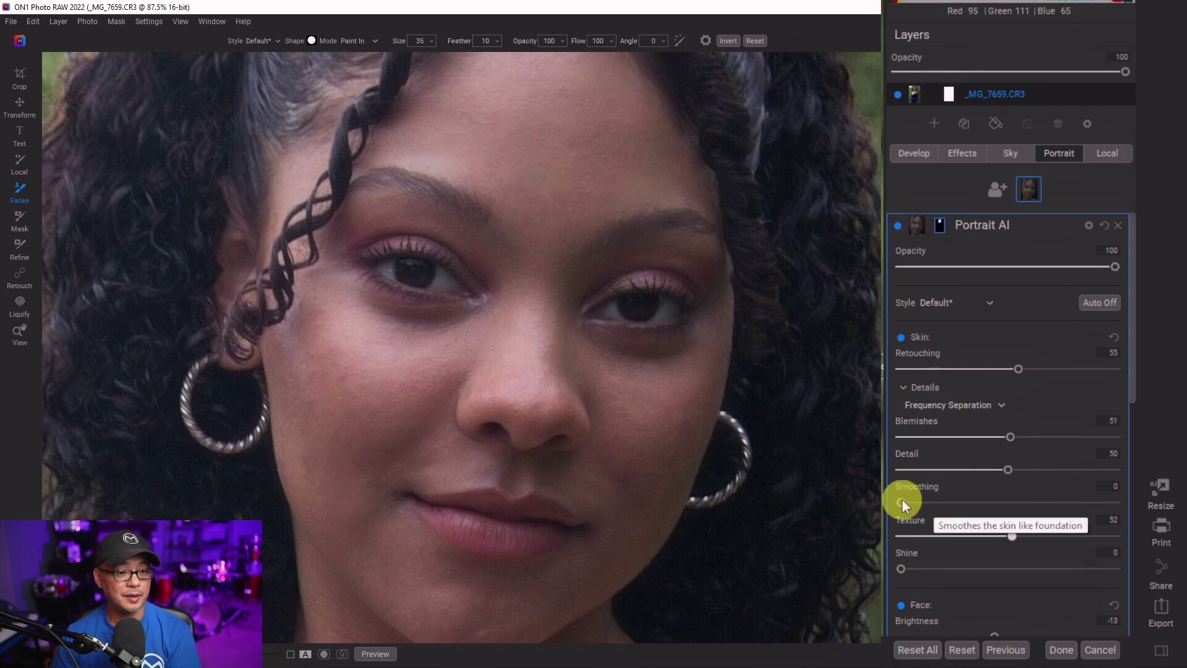
Step: Try the skin's Smoothing at 100 and reduce it to 51, and set Shine to 100
drag(903, 499, 1140, 492)
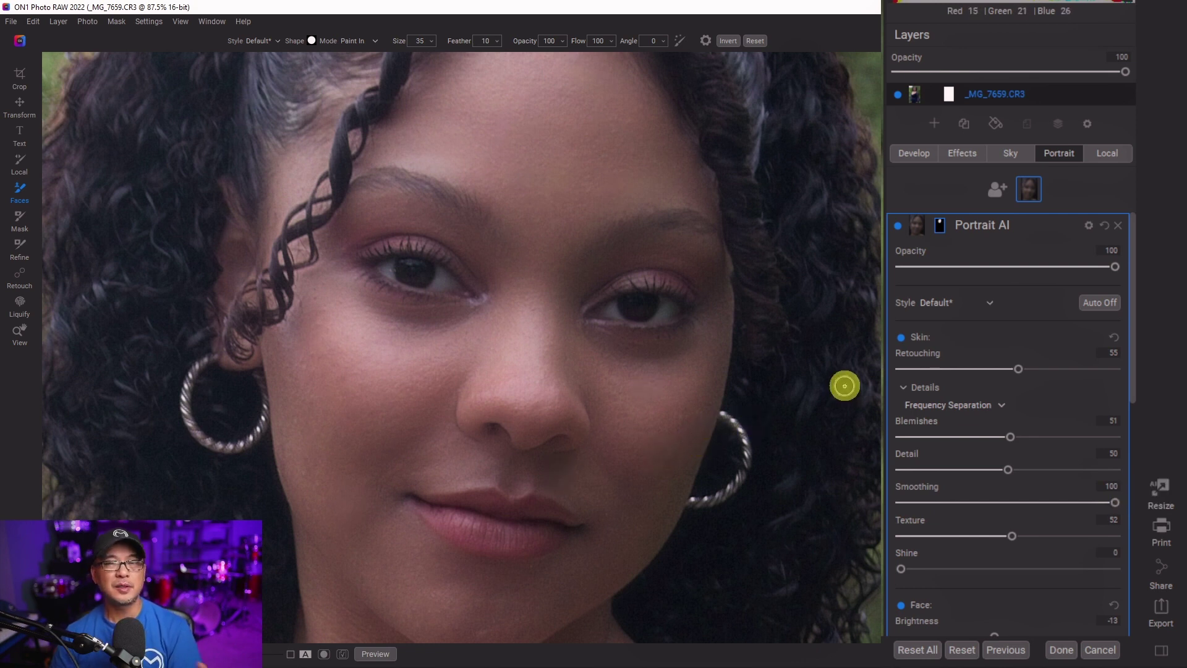
drag(1014, 500, 1009, 501)
scroll(1009, 501, down, 3)
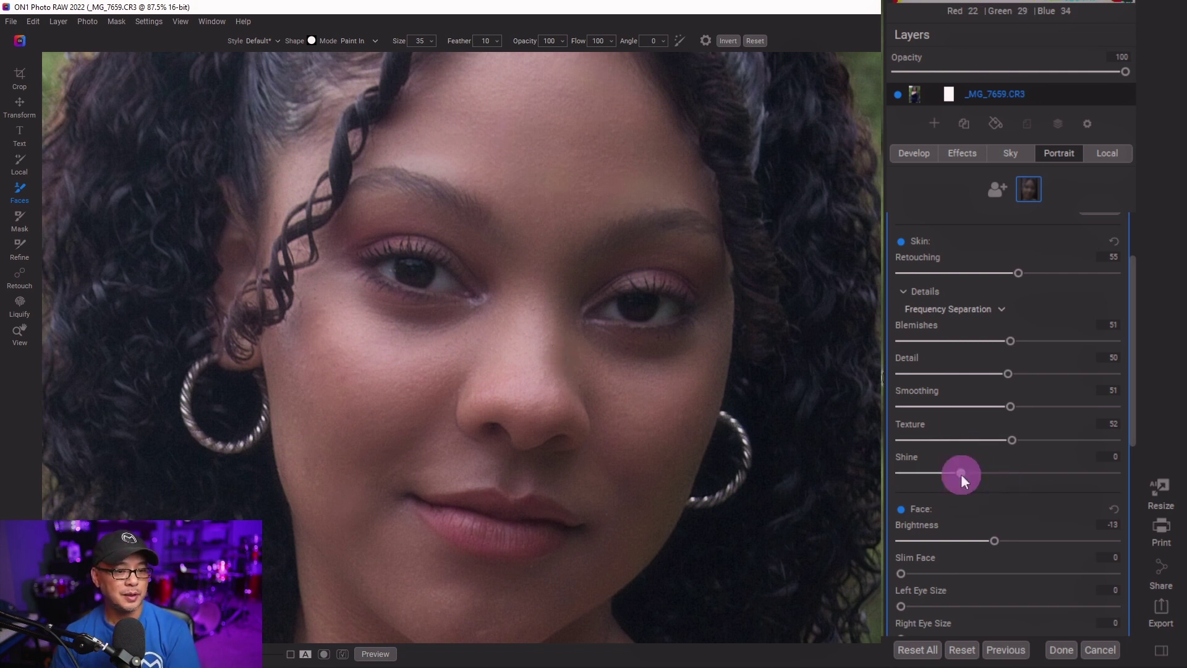
drag(961, 473, 1073, 467)
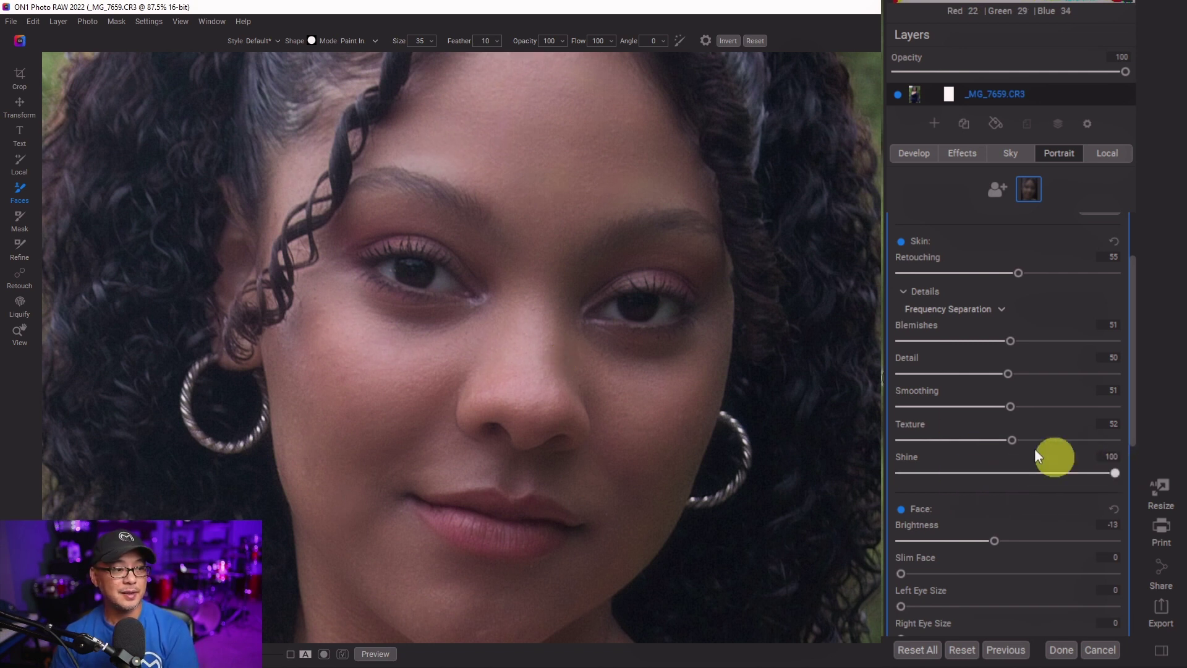
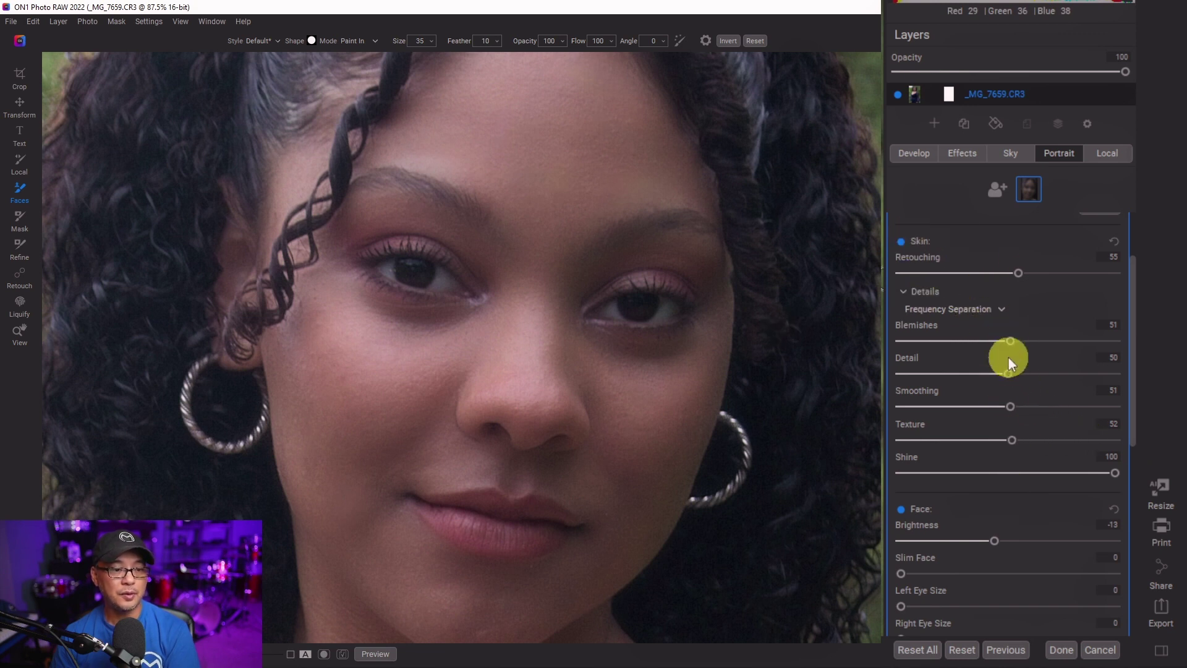
Step: Compare the face with and without the skin retouching, both close up and zoomed out
click(900, 242)
click(900, 242)
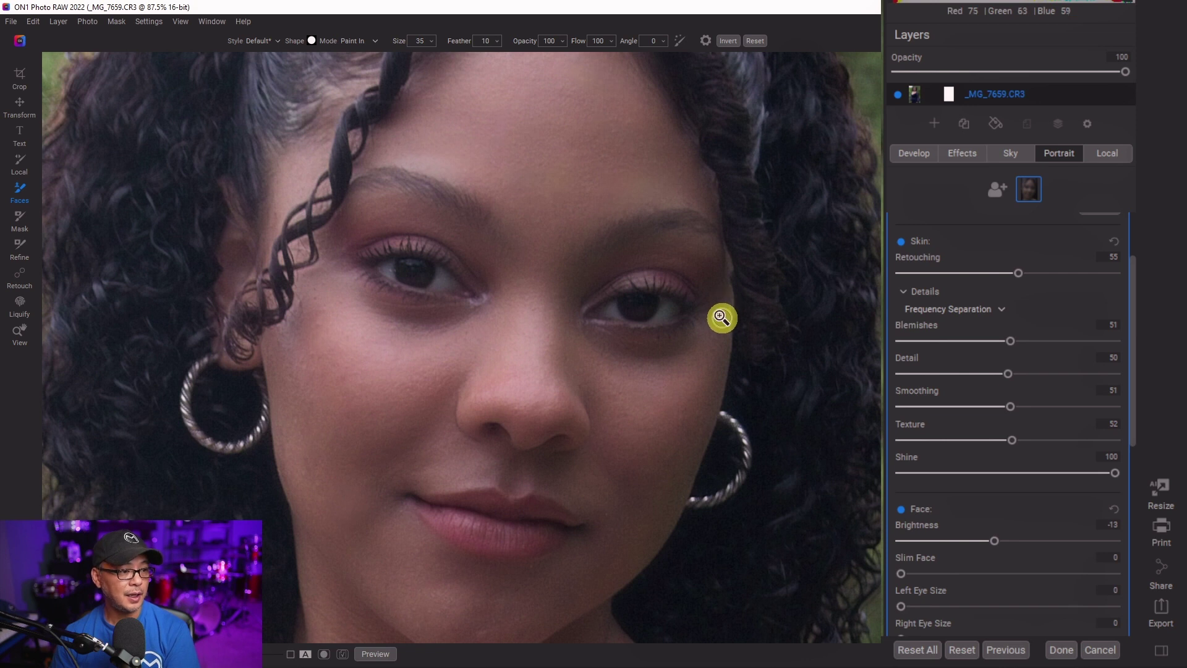
key(backslash)
key(ctrl+minus)
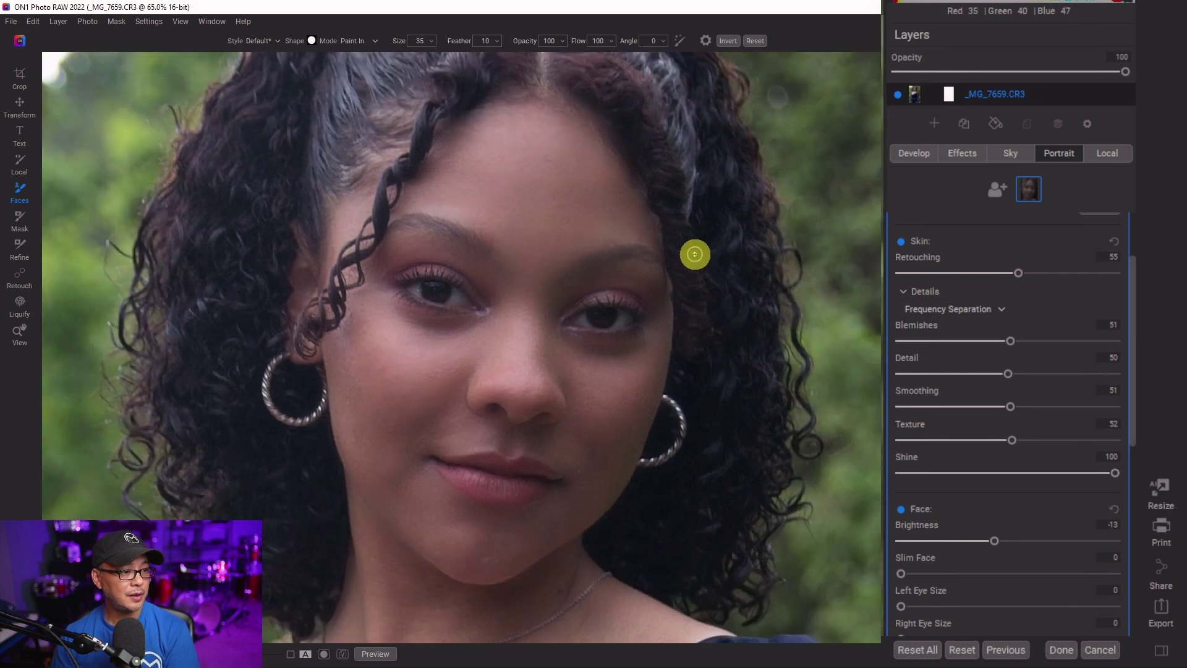
key(ctrl+minus)
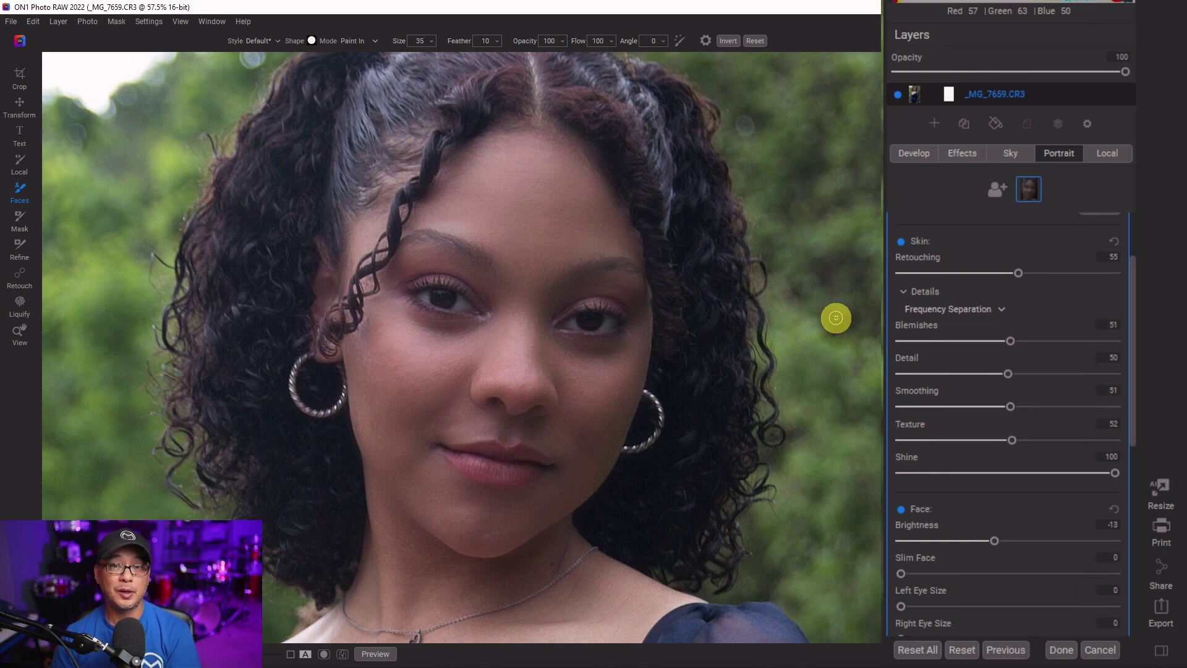
key(ctrl+plus)
key(ctrl+plus)
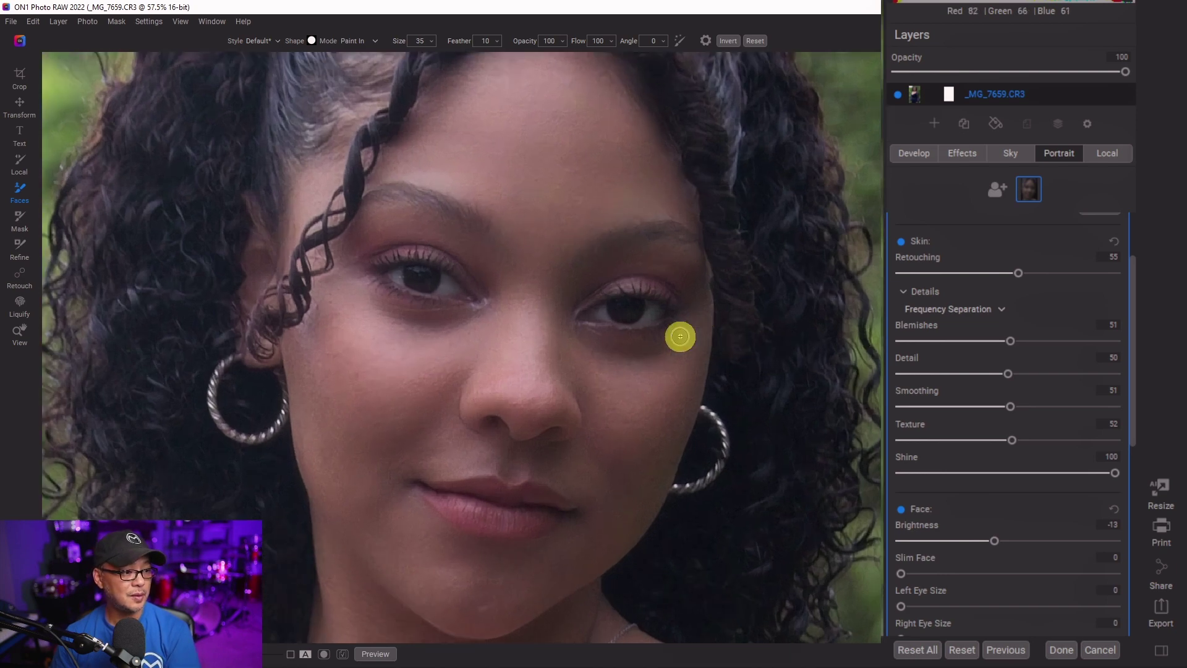
Step: Try the face's Brightness at about -96 and raise it to -4
scroll(1018, 343, down, 3)
scroll(1018, 337, down, 3)
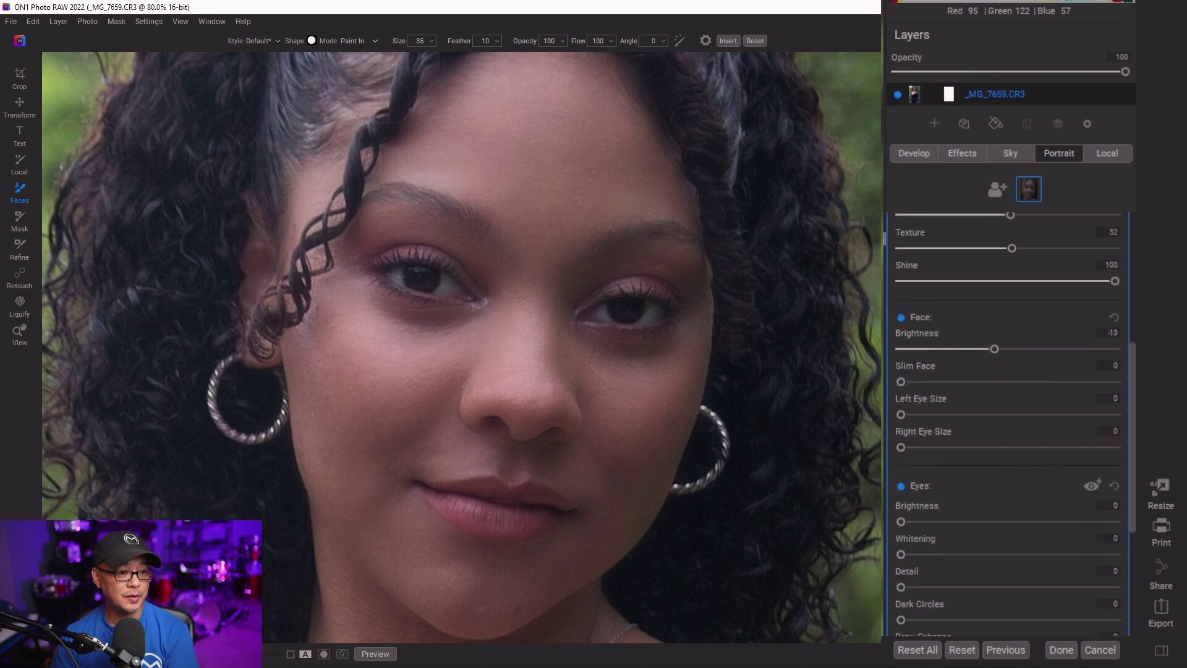
drag(994, 348, 903, 342)
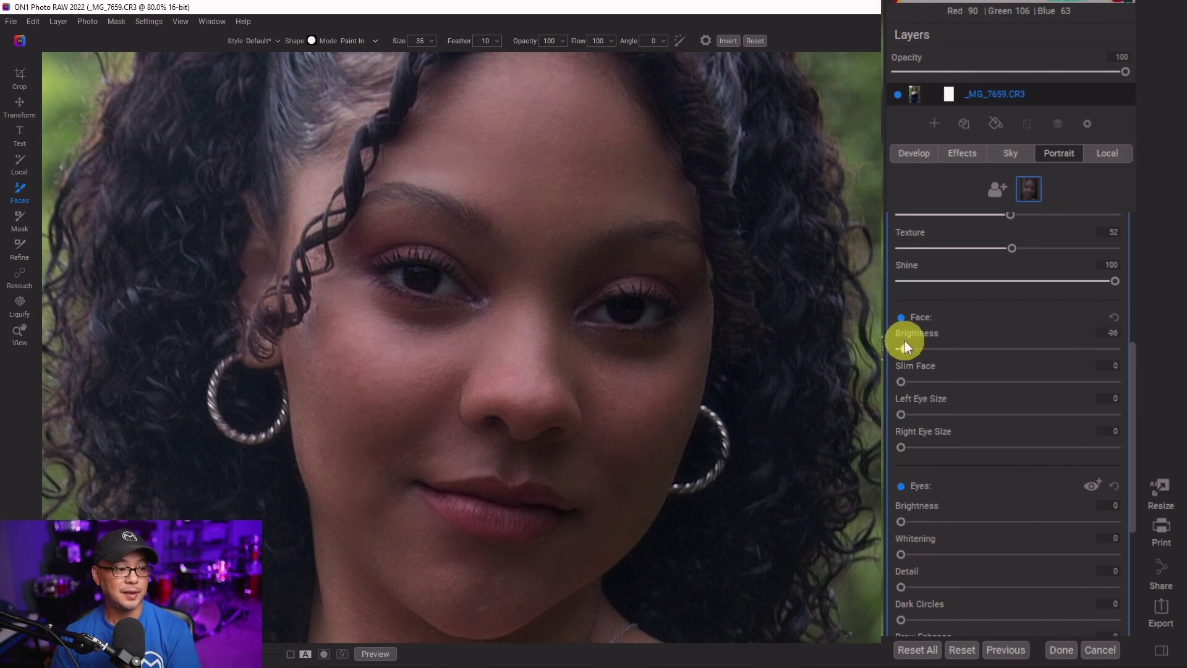
drag(919, 339, 1015, 346)
Step: Try the face's Slim Face and eye size adjustments, with Left Eye Size at 100, and return them all to 0
click(900, 382)
mouse_move(901, 383)
mouse_down()
mouse_move(1133, 384)
mouse_move(898, 380)
mouse_up()
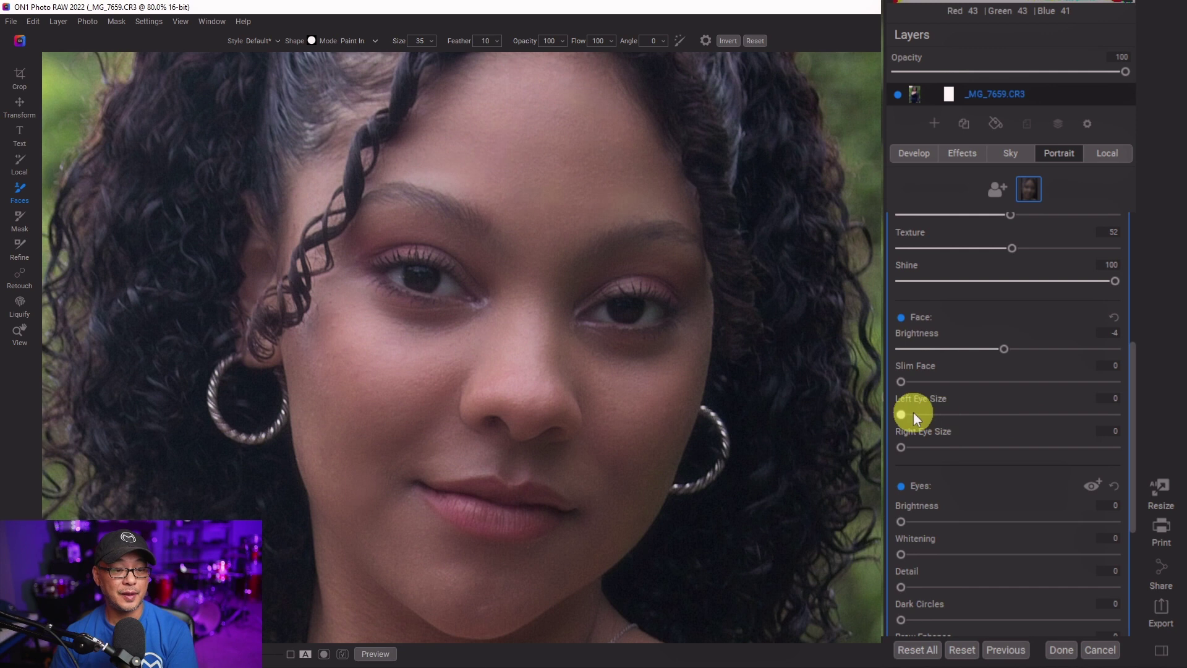
drag(915, 413, 1104, 413)
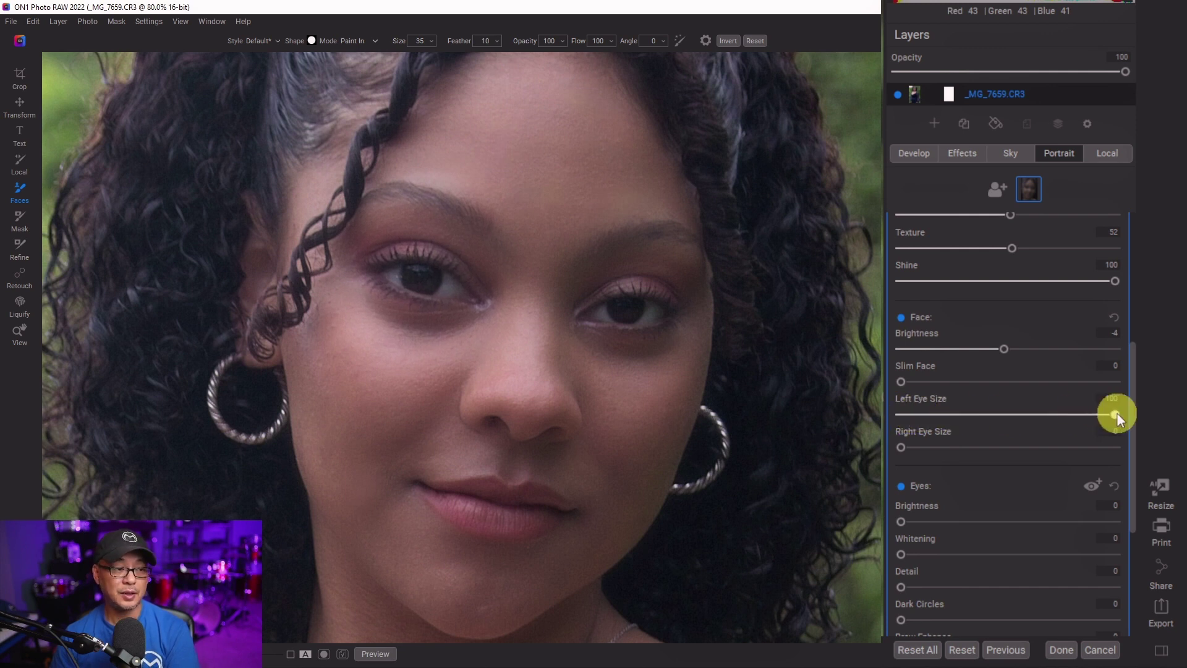
drag(1115, 413, 897, 449)
Step: Refine the outline of the eye on the photo's right side and recentre its pupil point, with the eyes' Brightness at 53
scroll(1030, 340, down, 3)
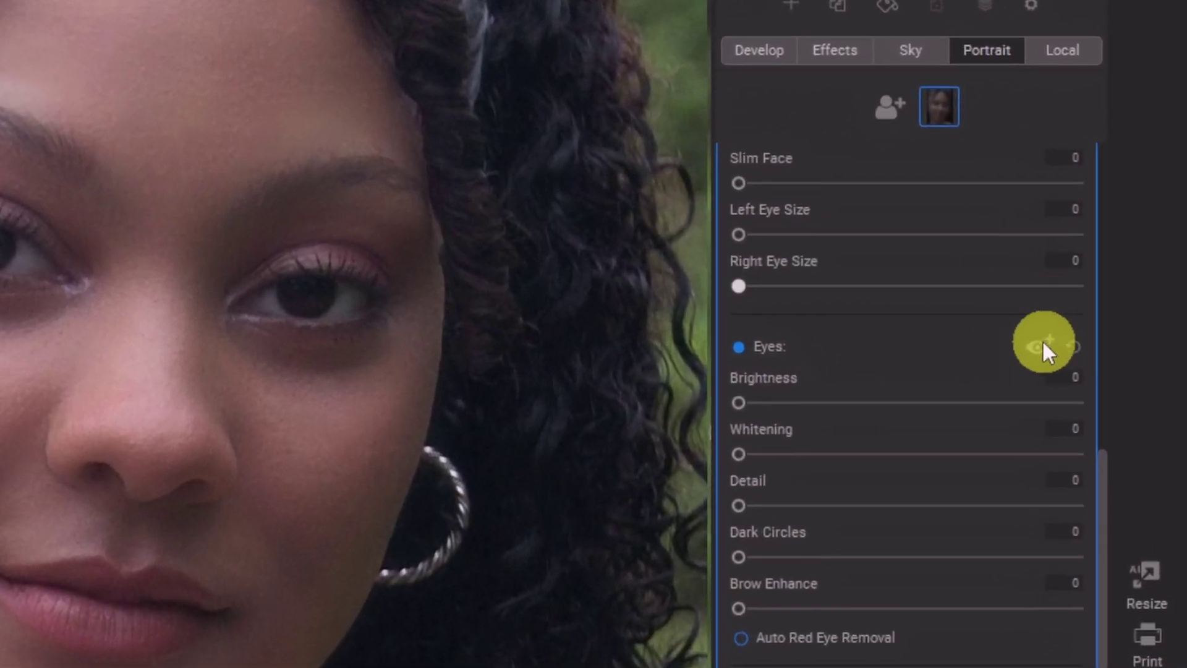
click(1043, 345)
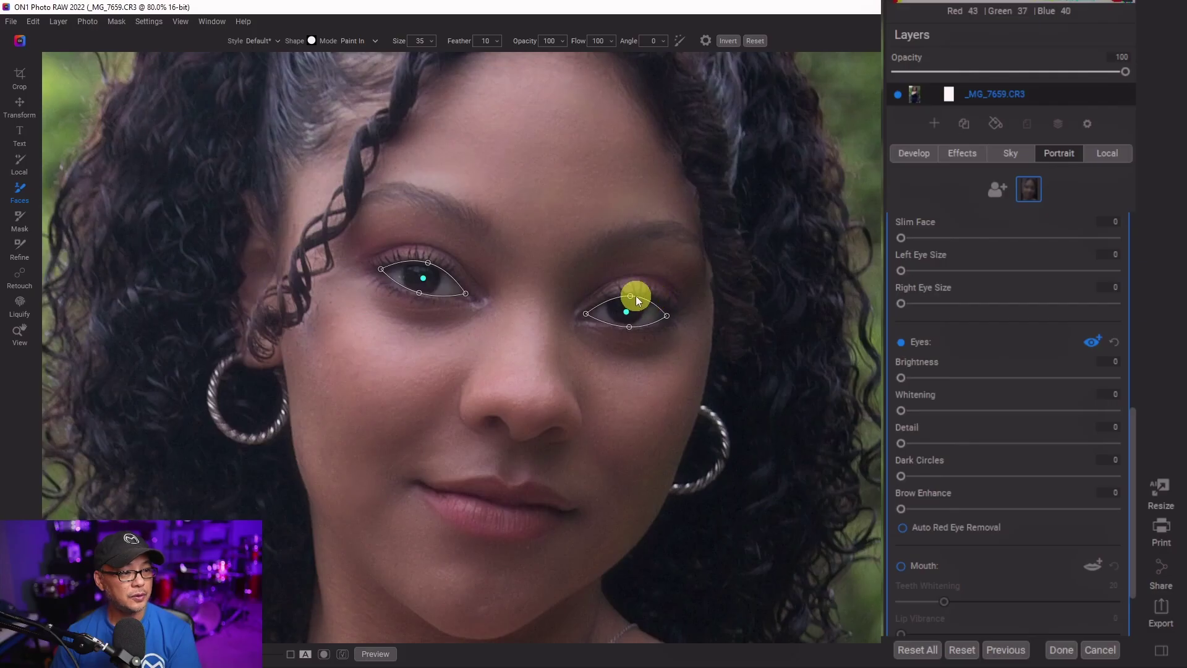
key(ctrl+plus)
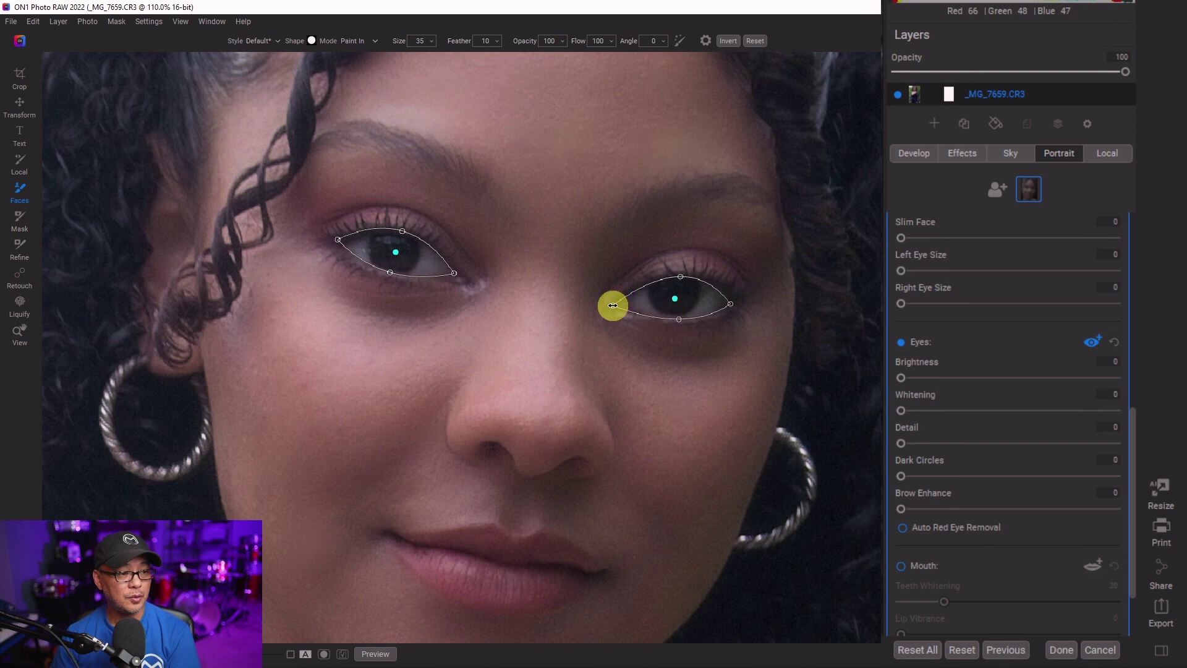
drag(612, 305, 616, 303)
drag(681, 276, 682, 272)
click(735, 303)
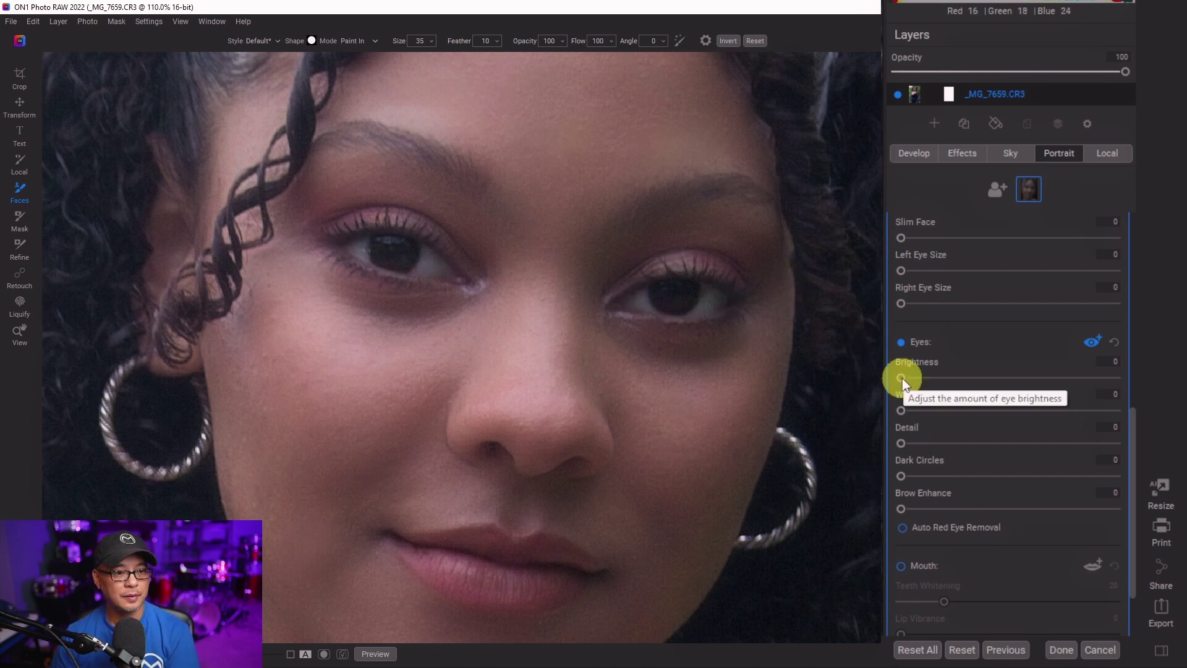
drag(901, 378, 1014, 371)
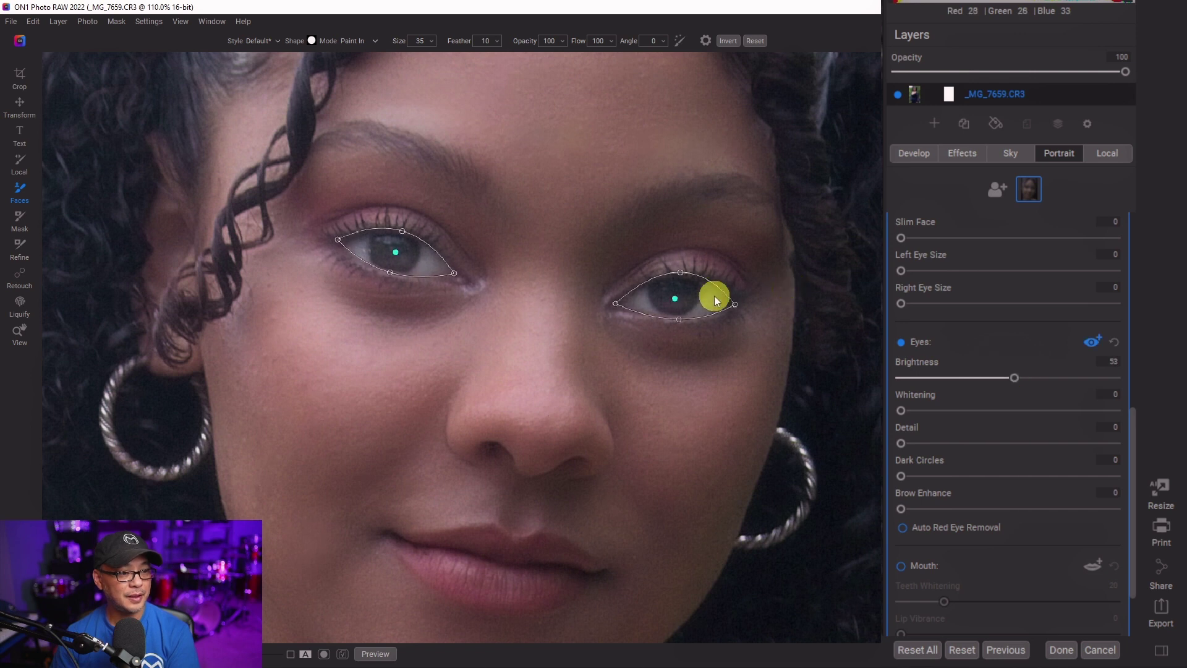
mouse_move(675, 298)
mouse_down()
mouse_move(657, 233)
mouse_move(546, 230)
mouse_move(668, 358)
mouse_move(700, 369)
mouse_move(588, 217)
mouse_move(596, 164)
mouse_move(569, 244)
mouse_move(684, 321)
mouse_move(660, 300)
mouse_move(676, 300)
mouse_up()
Step: Set the eyes' Brightness to 40, Whitening to 47 and Detail to 55
drag(1014, 377, 989, 377)
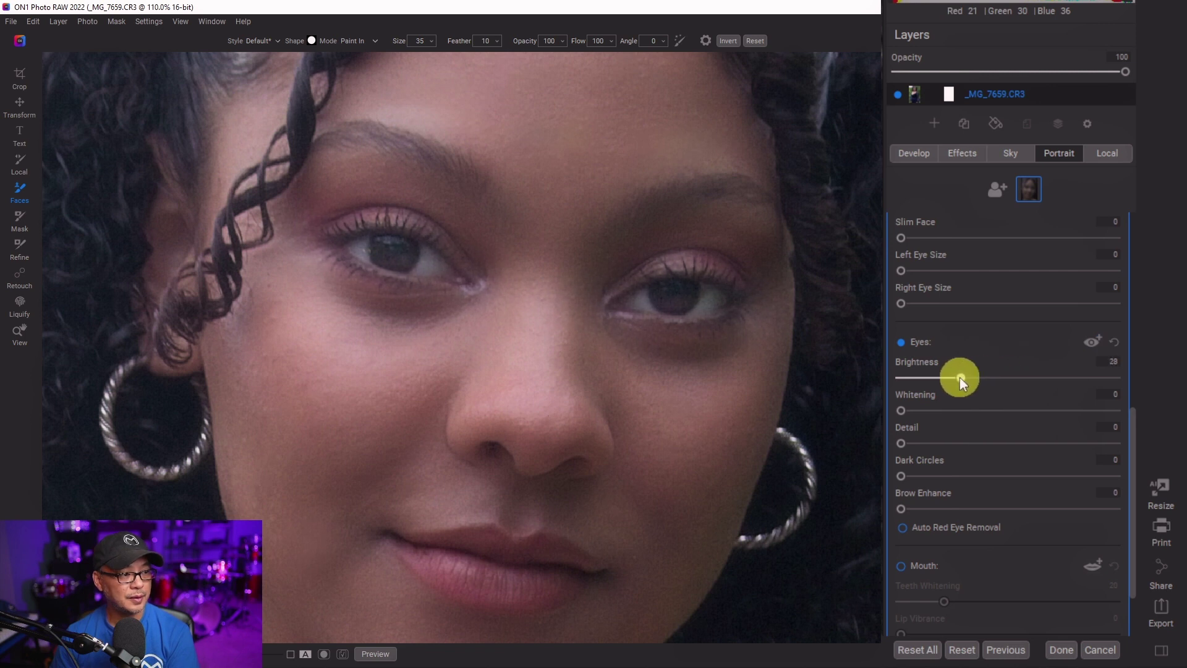
drag(901, 410, 999, 411)
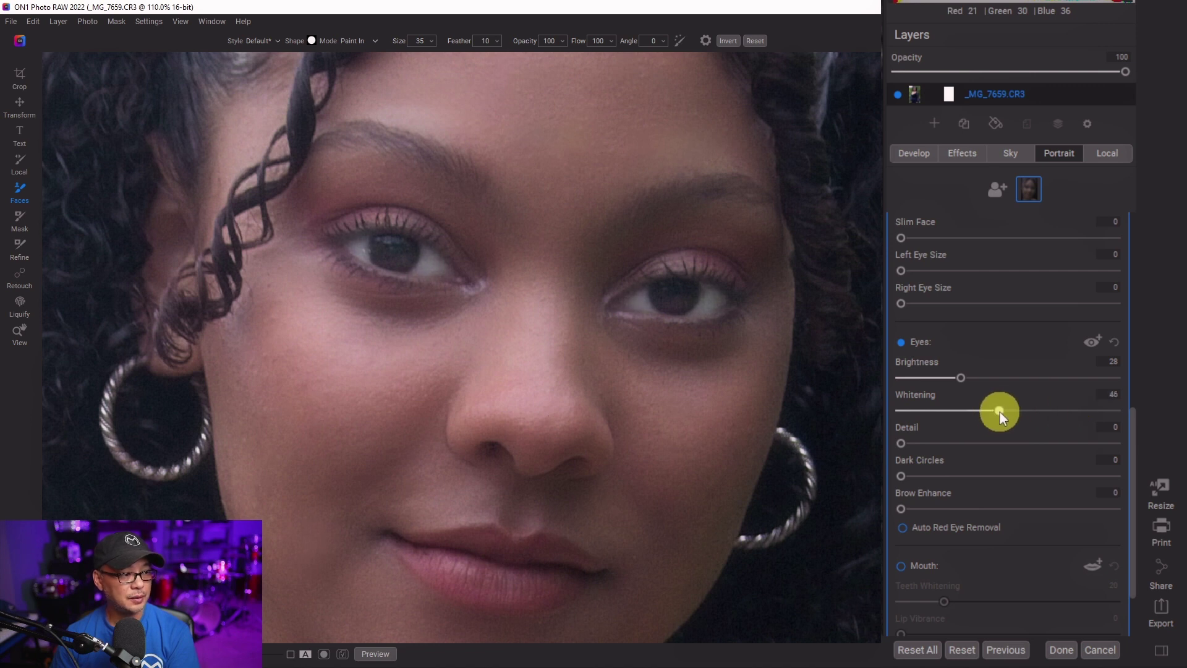
key(ctrl+plus)
drag(901, 443, 1005, 442)
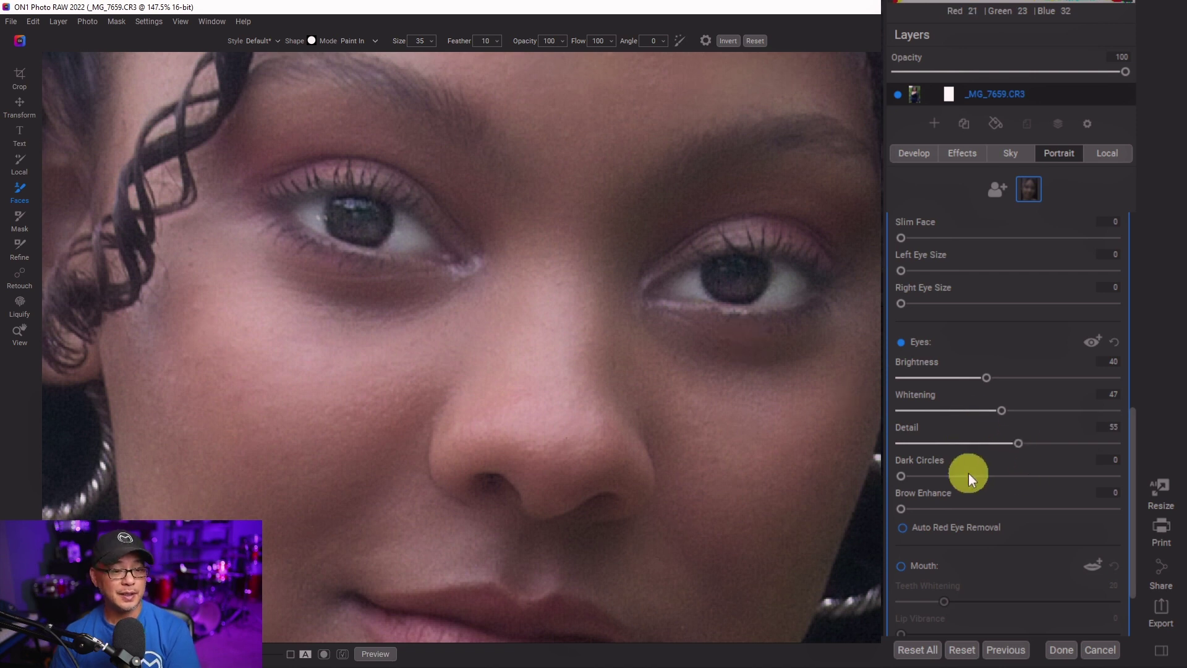
Step: Set the eyes' Dark Circles to 100 and Brow Enhance to 76
drag(903, 475, 1072, 477)
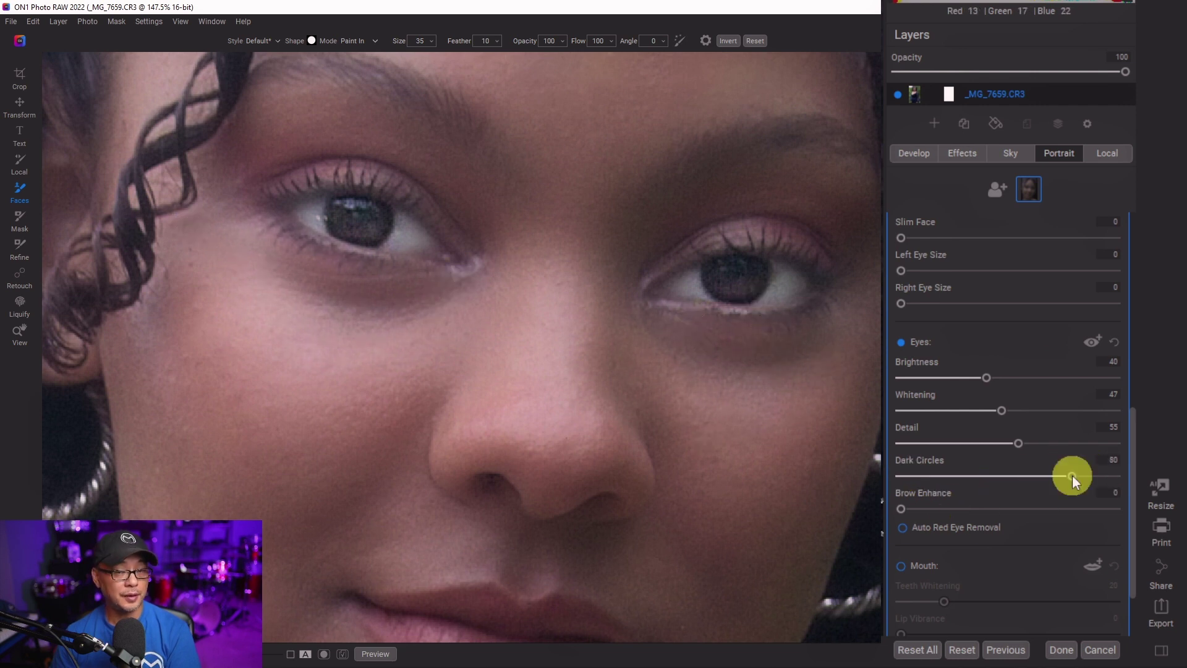
drag(1072, 475, 1126, 483)
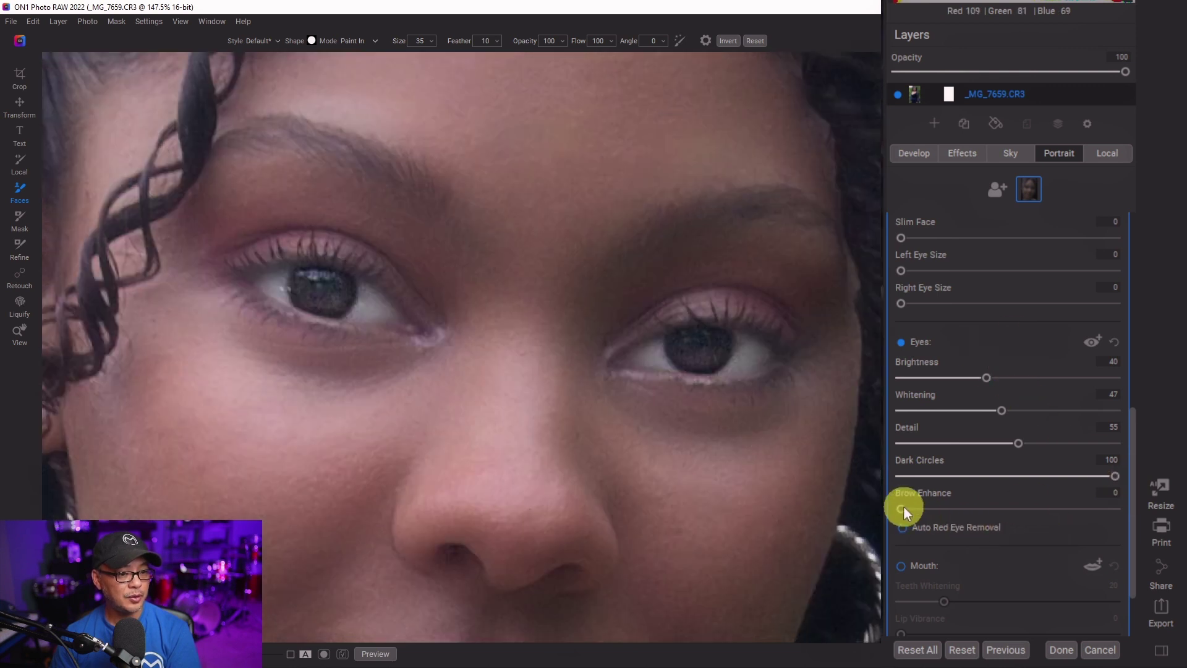
drag(903, 507, 1061, 508)
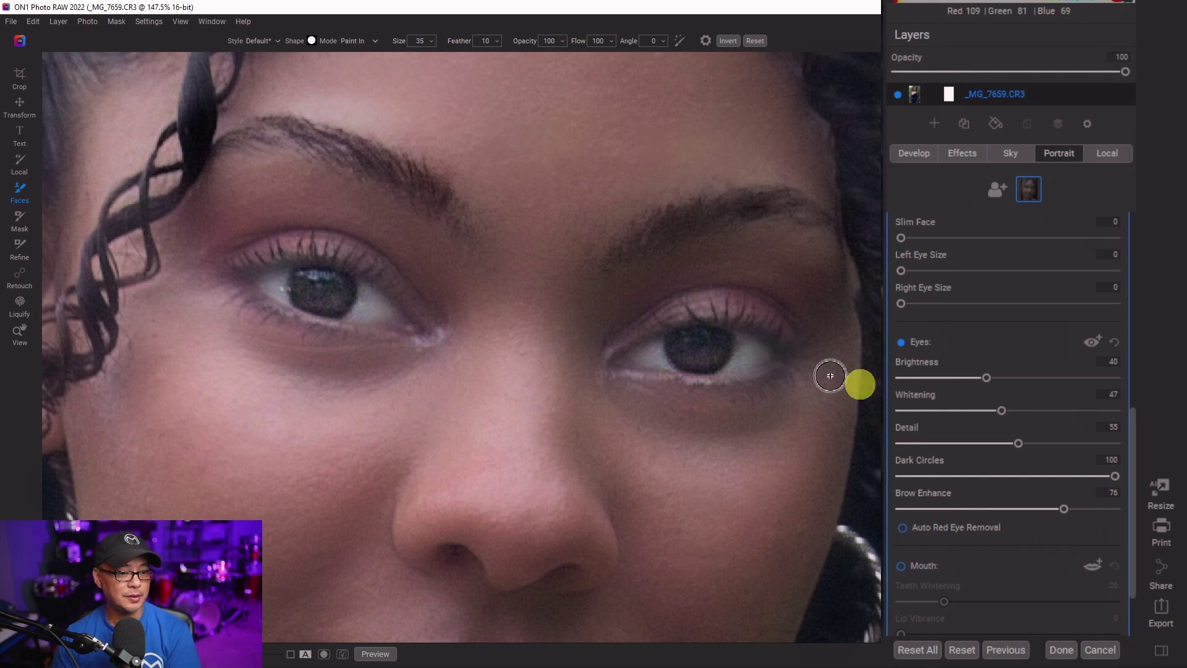
Step: Switch the eye adjustments off and on repeatedly to compare the eyes before and after
scroll(902, 306, down, 1)
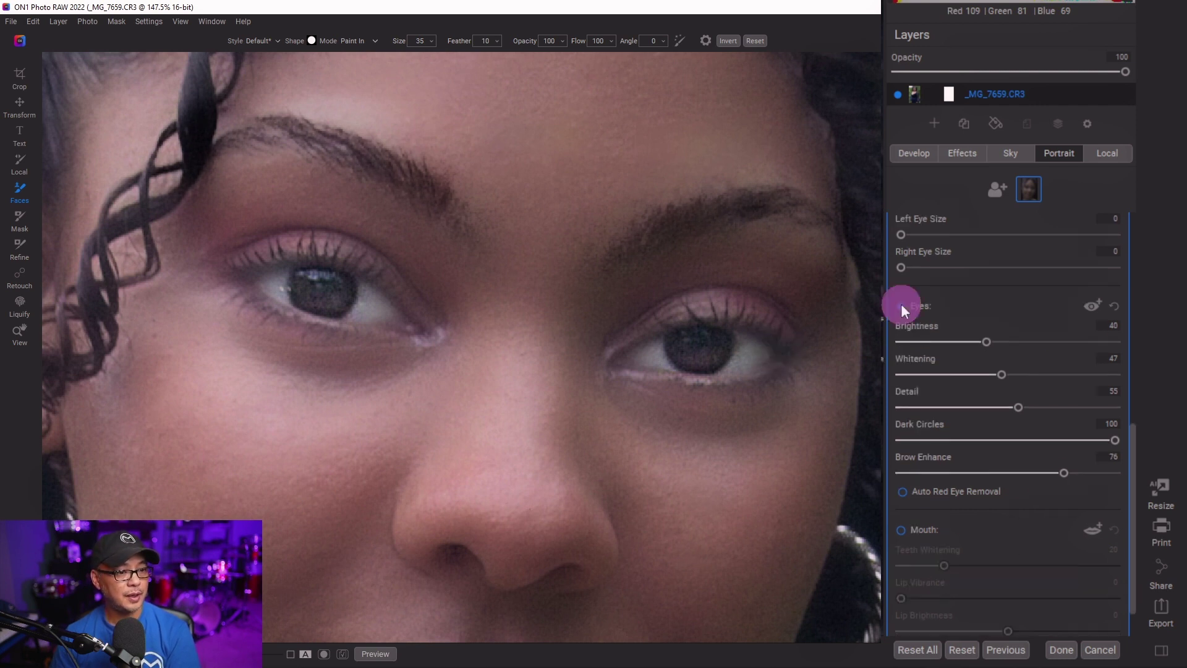
click(901, 306)
click(901, 306)
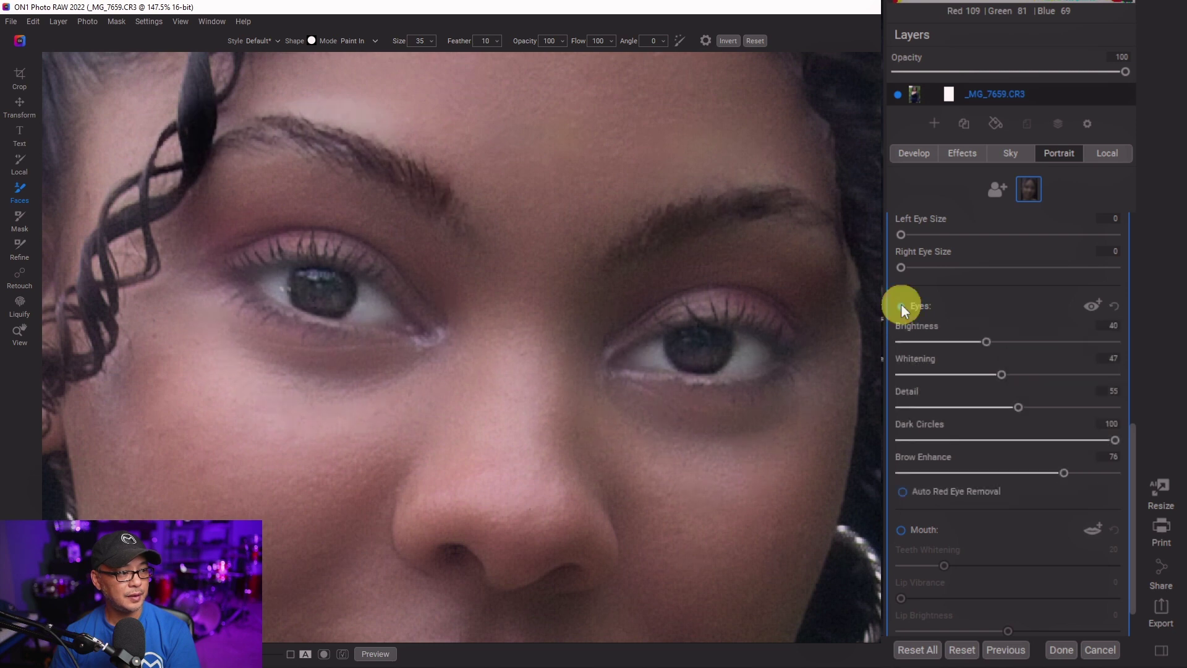
click(901, 306)
click(901, 306)
Step: Enable the mouth adjustments and set Teeth Whitening to 16
scroll(1032, 452, down, 2)
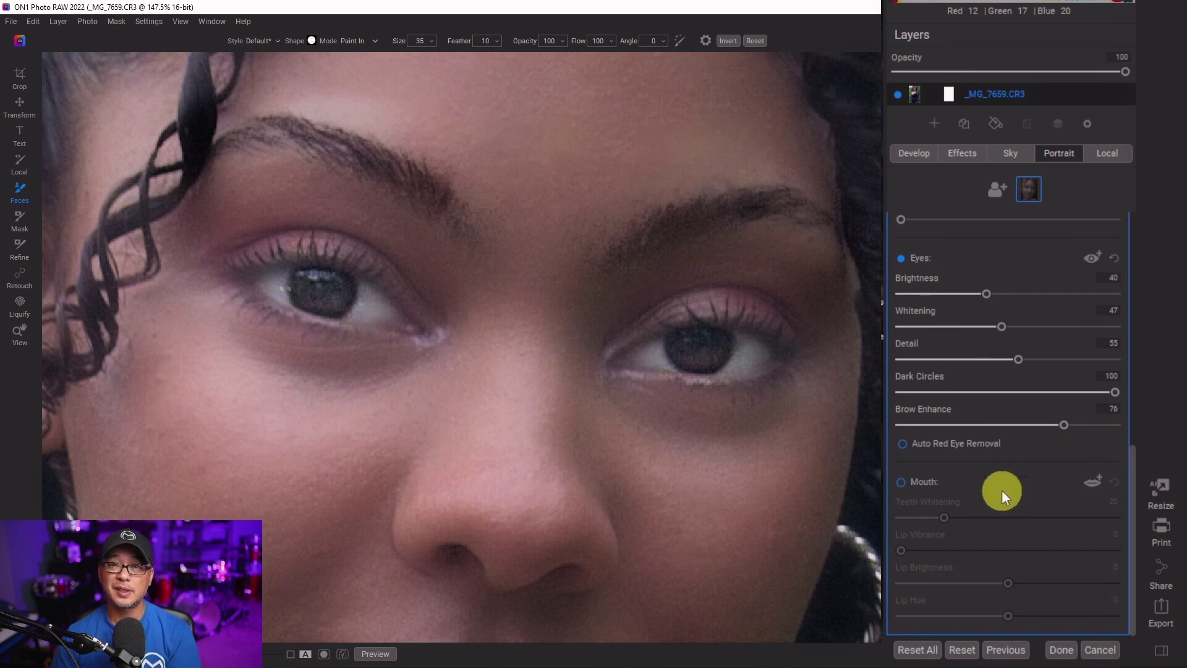
mouse_move(1083, 547)
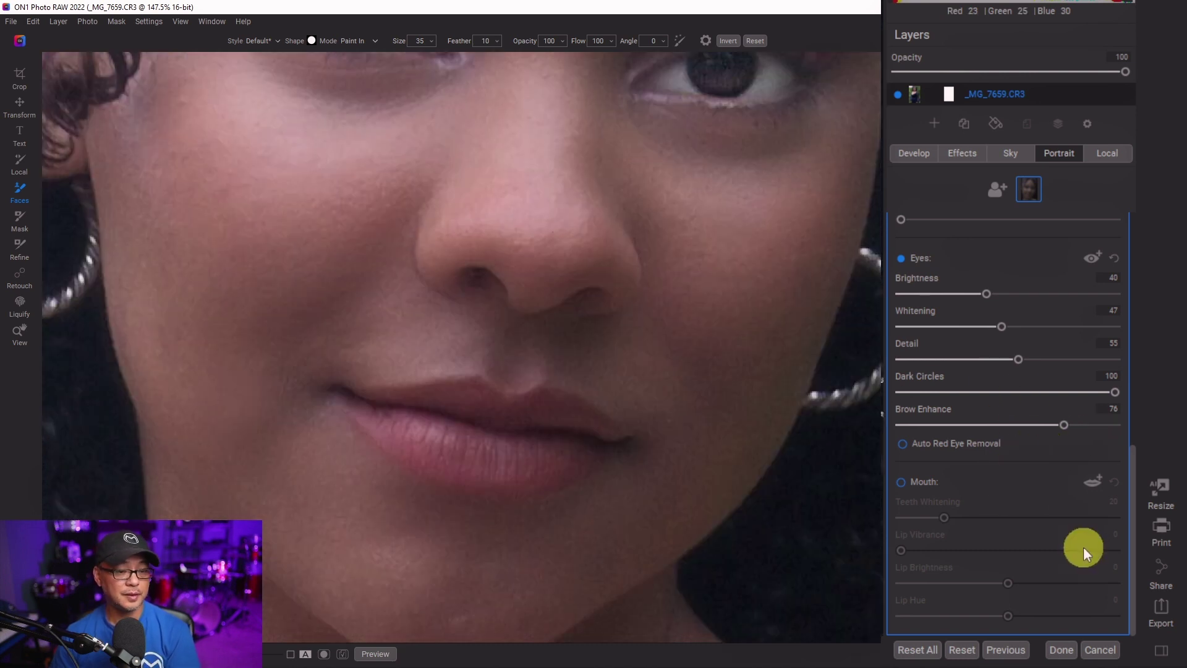
click(901, 481)
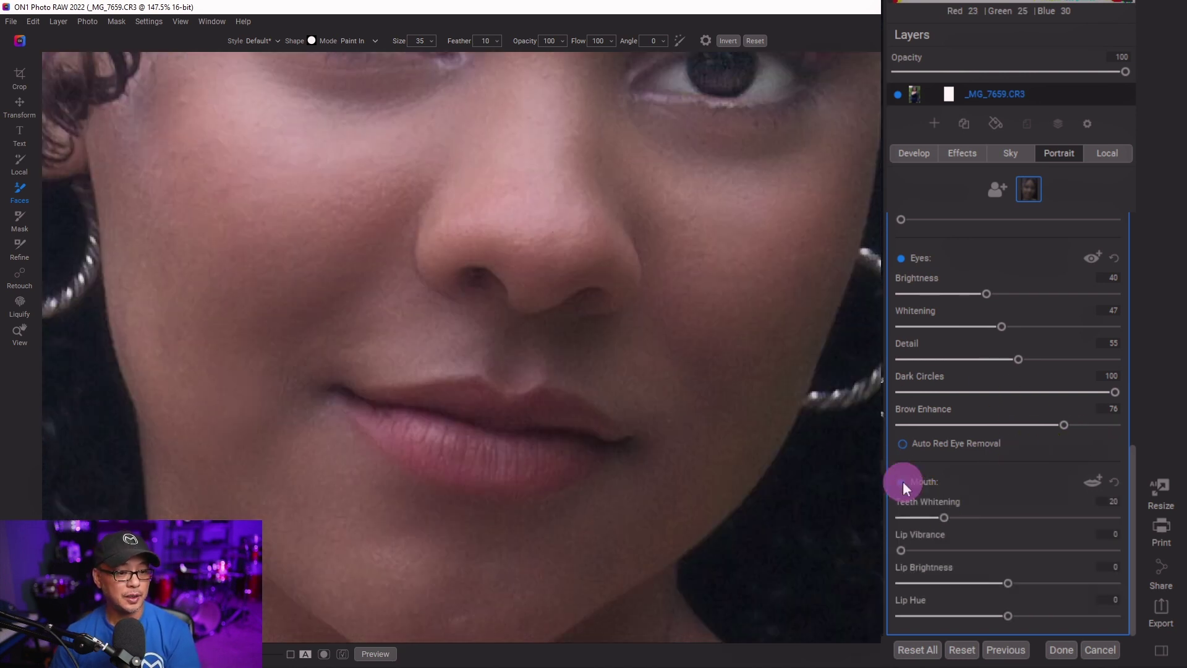
text(16)
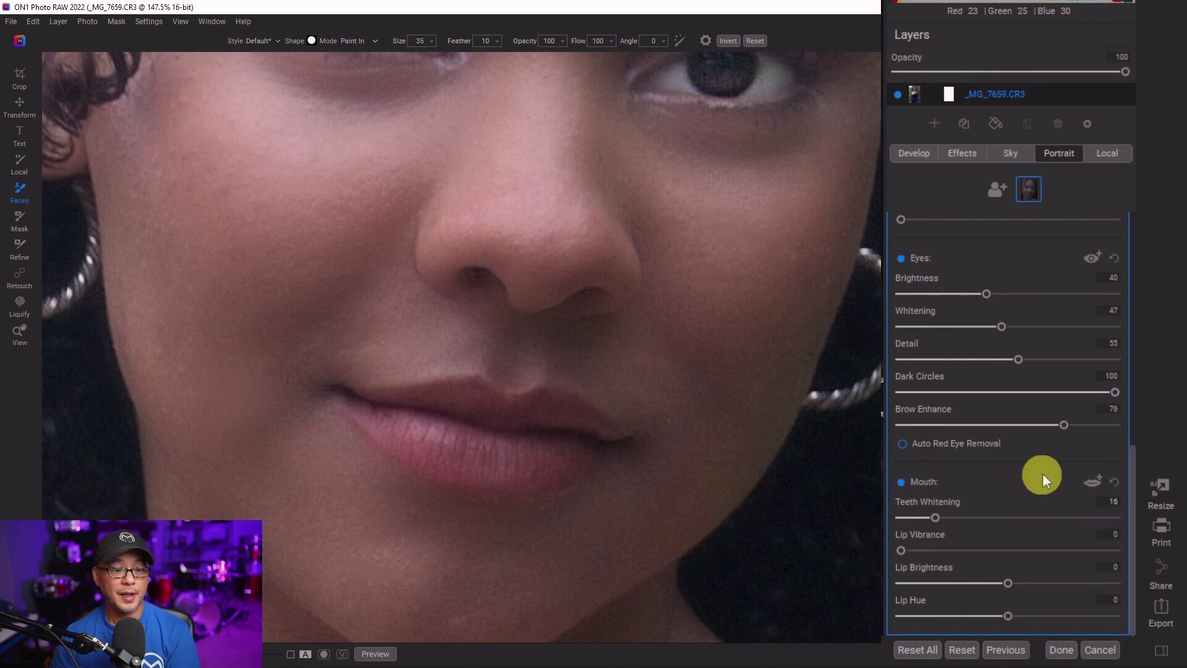
Step: Show the mouth outline and fit its corners, inner lip line and lower lip edge to the woman's closed lips
click(1094, 482)
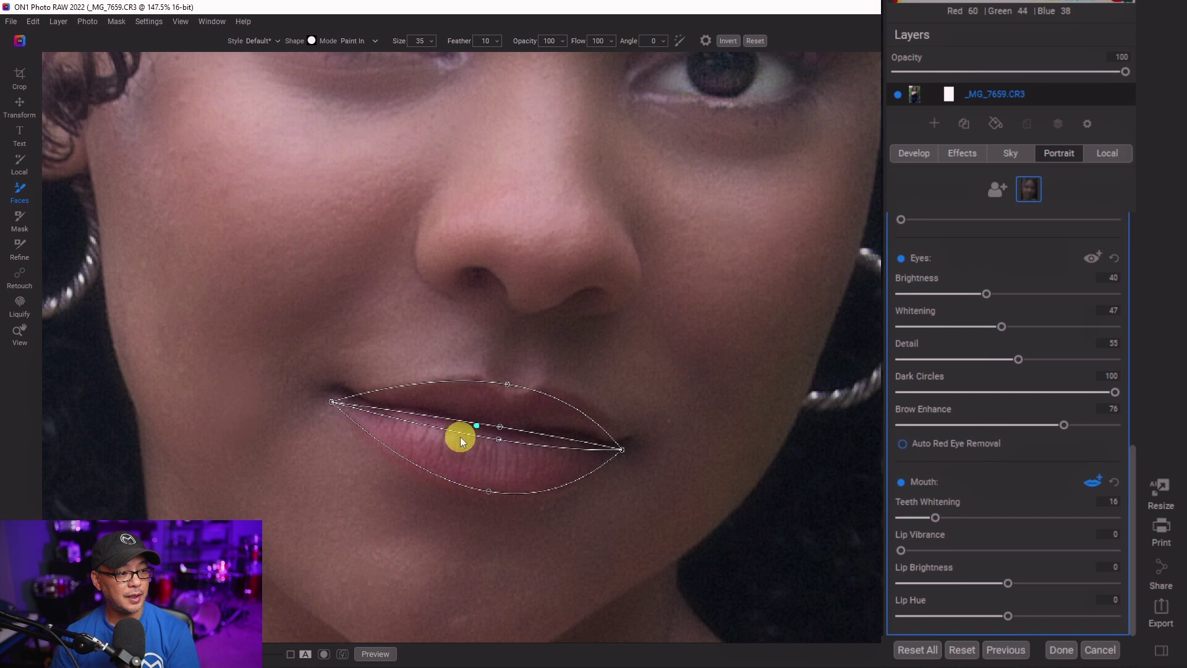
drag(621, 449, 627, 439)
drag(331, 400, 335, 391)
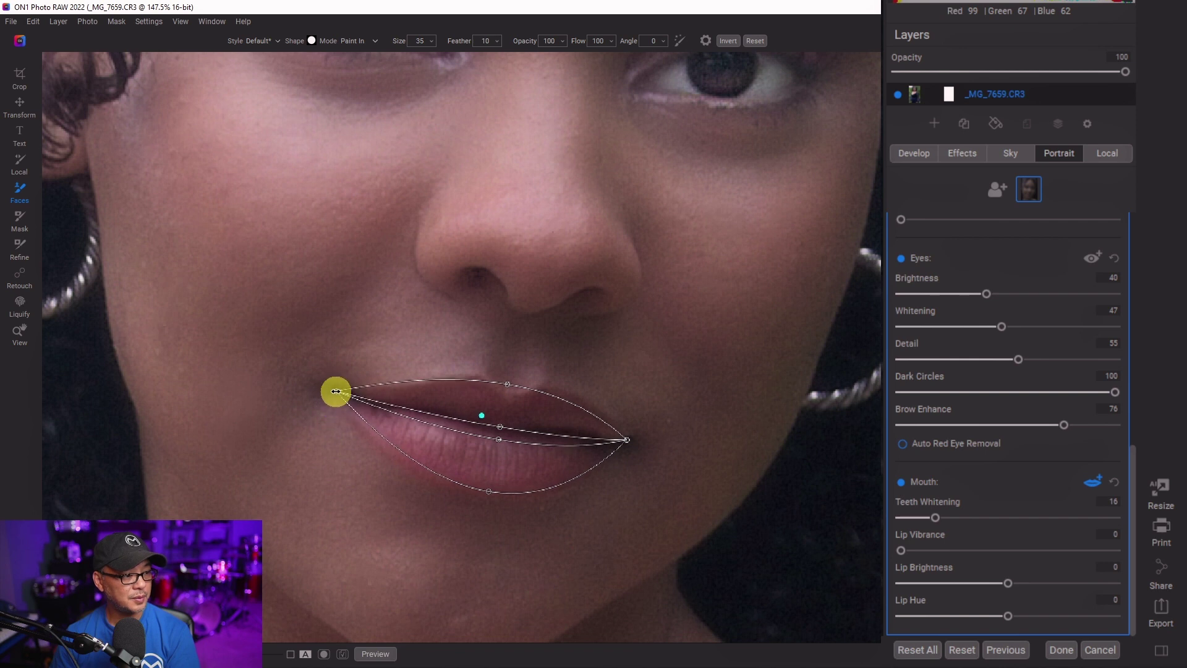
drag(503, 437, 500, 428)
drag(493, 493, 484, 497)
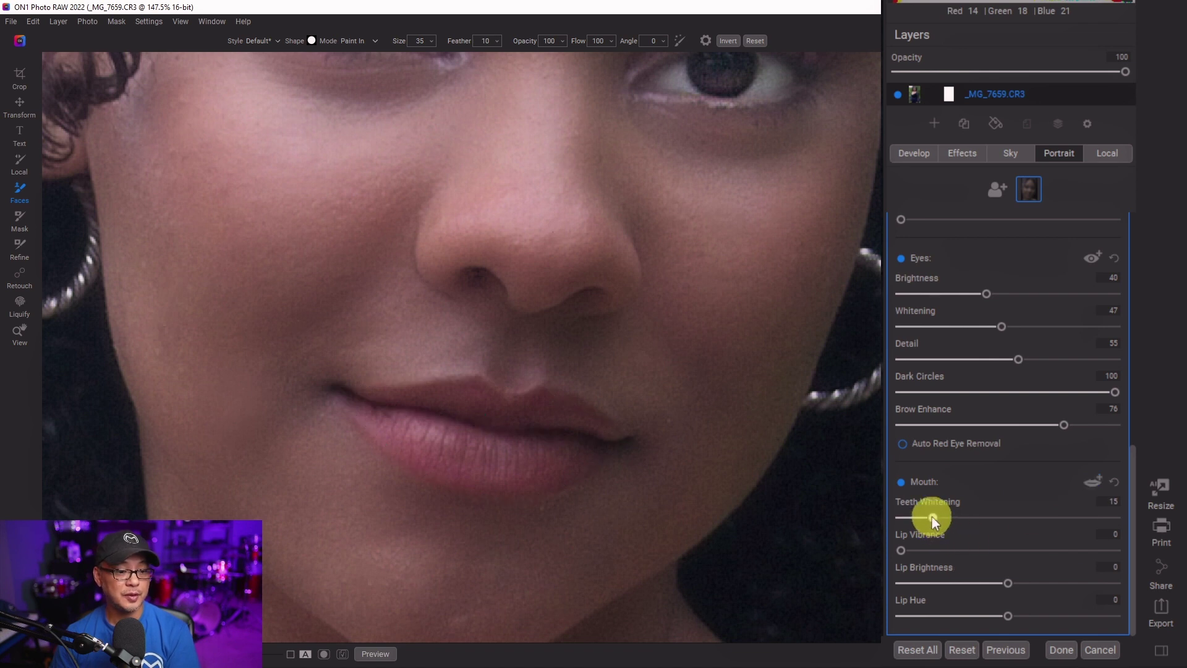
Step: Set the mouth's Teeth Whitening to 0 and, after trying weaker and stronger amounts, Lip Vibrance to 56
mouse_move(934, 518)
mouse_down()
mouse_move(1104, 519)
mouse_move(933, 515)
mouse_up()
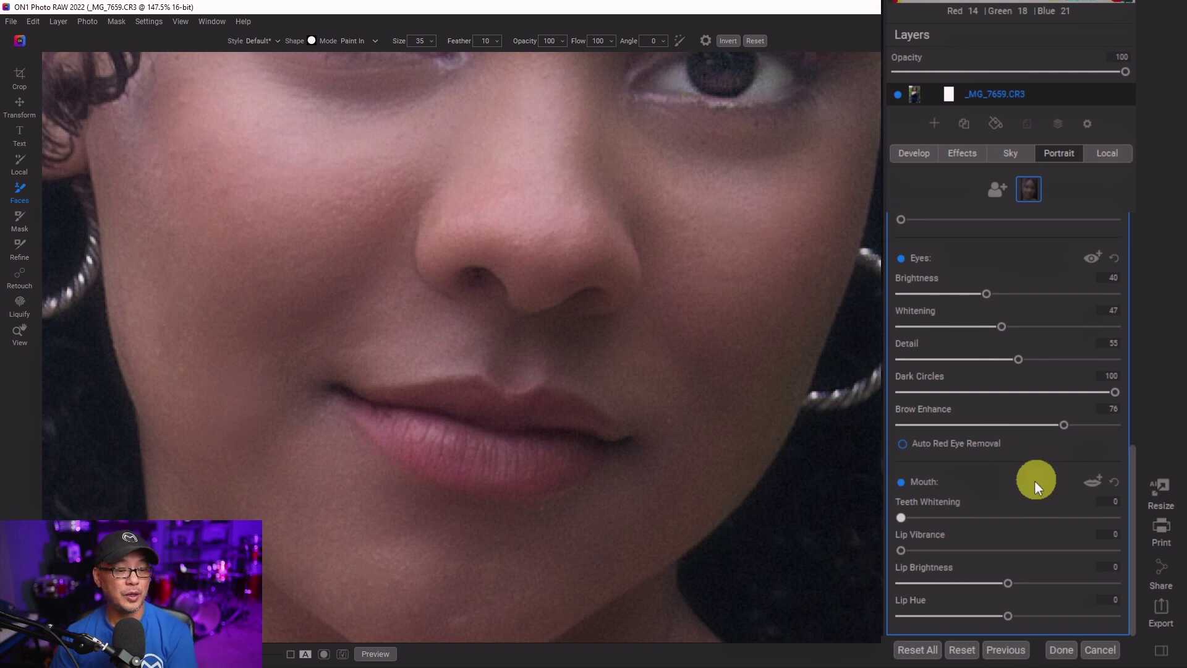
drag(900, 549, 941, 550)
drag(1029, 548, 928, 550)
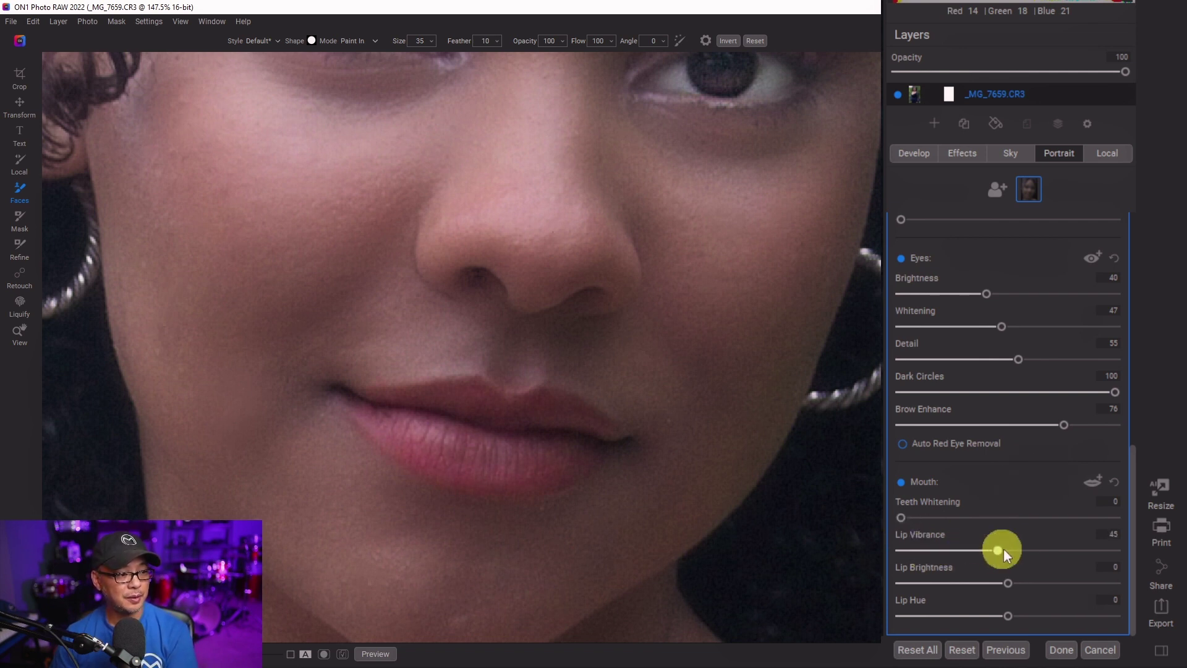
drag(1111, 550, 979, 550)
drag(1060, 551, 1022, 549)
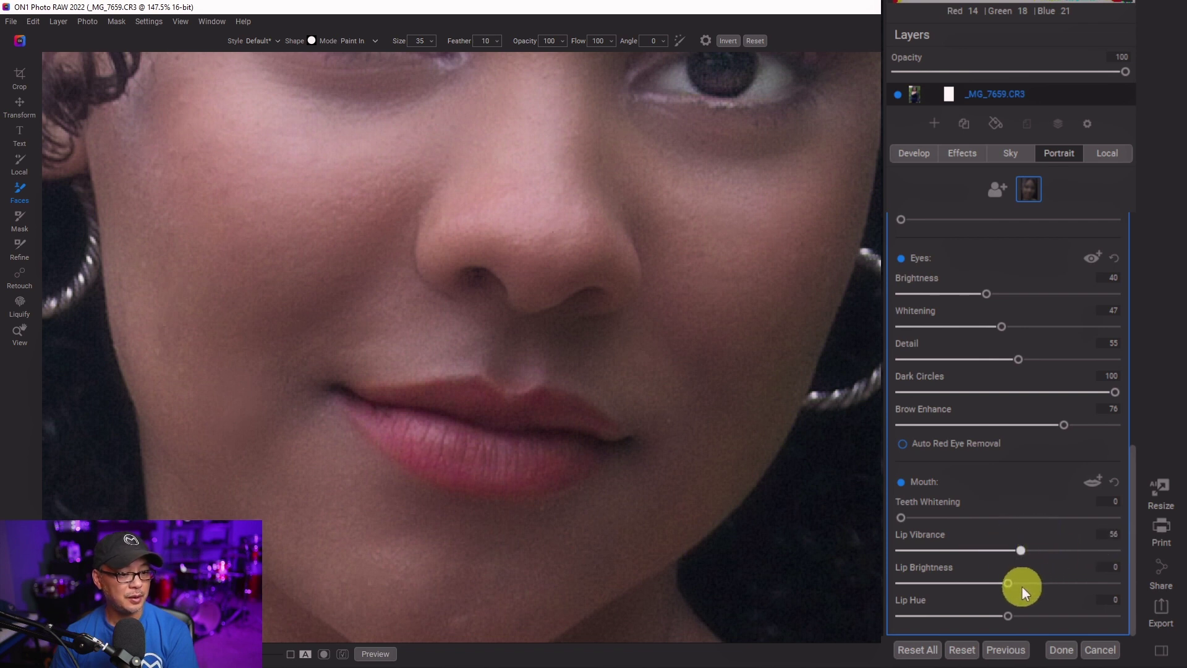
Step: Try lighter and darker Lip Brightness and shift the Lip Hue in both directions
drag(1087, 595, 979, 592)
drag(1067, 584, 938, 612)
drag(914, 613, 1026, 610)
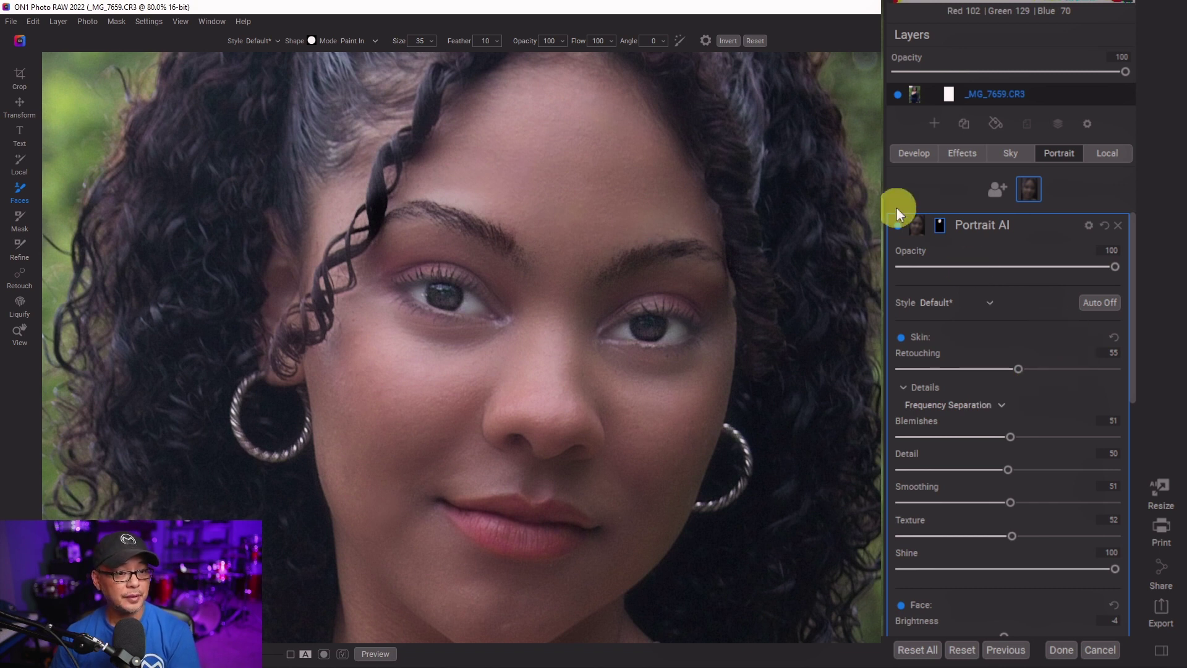
Step: Switch the whole Portrait AI effect off and on to compare the finished face with the original
click(899, 226)
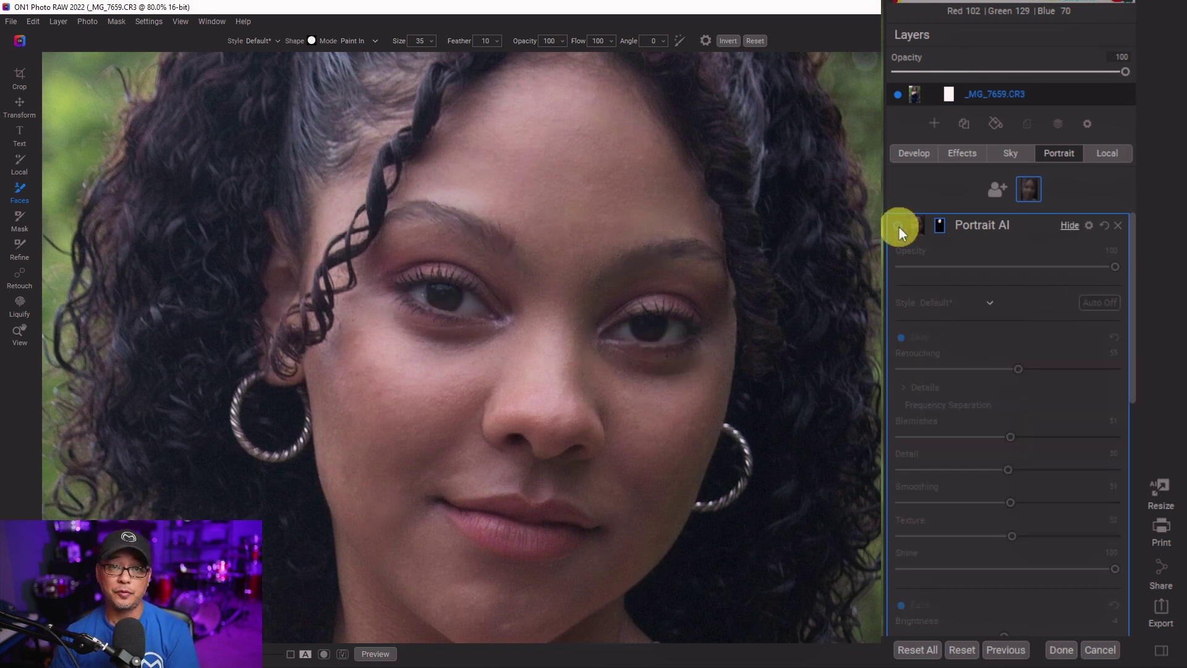
click(898, 227)
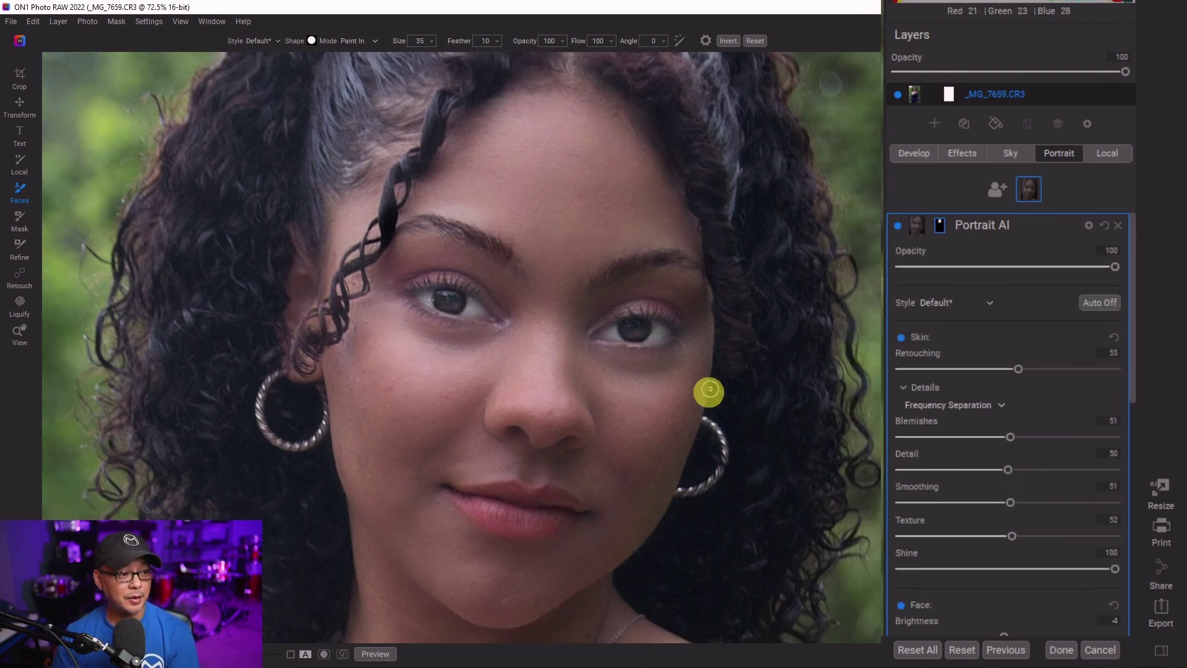
Step: Try several strengths of the skin's overall Retouching, including 69, and set it to 100
click(1017, 370)
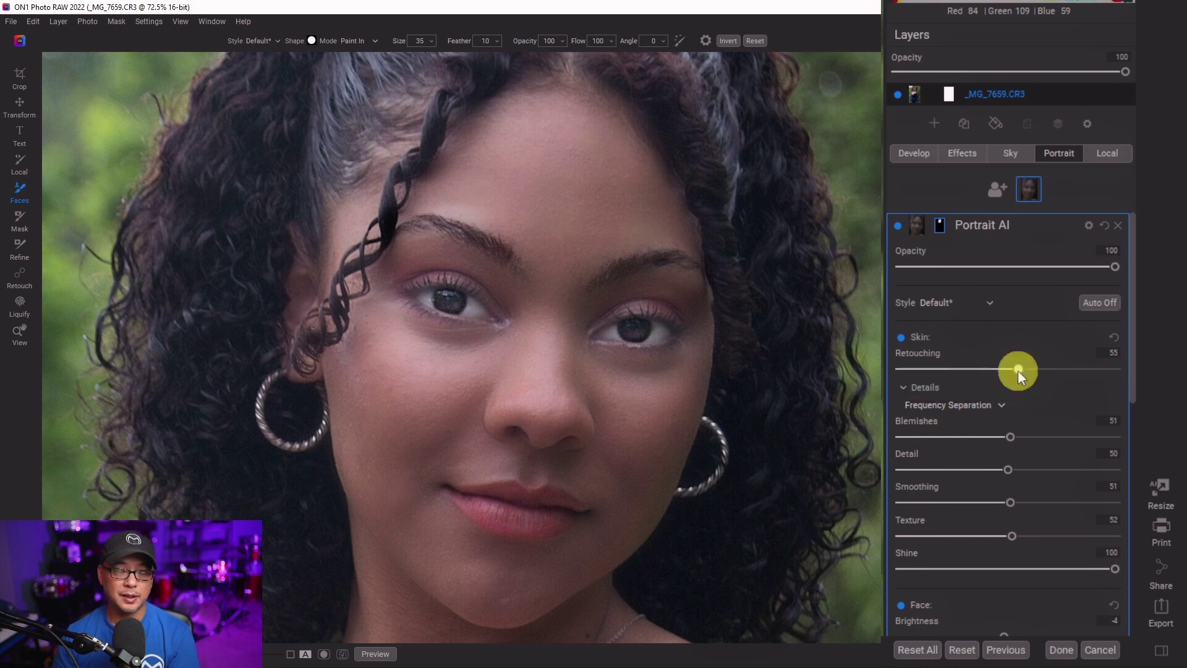
drag(1017, 369, 1067, 368)
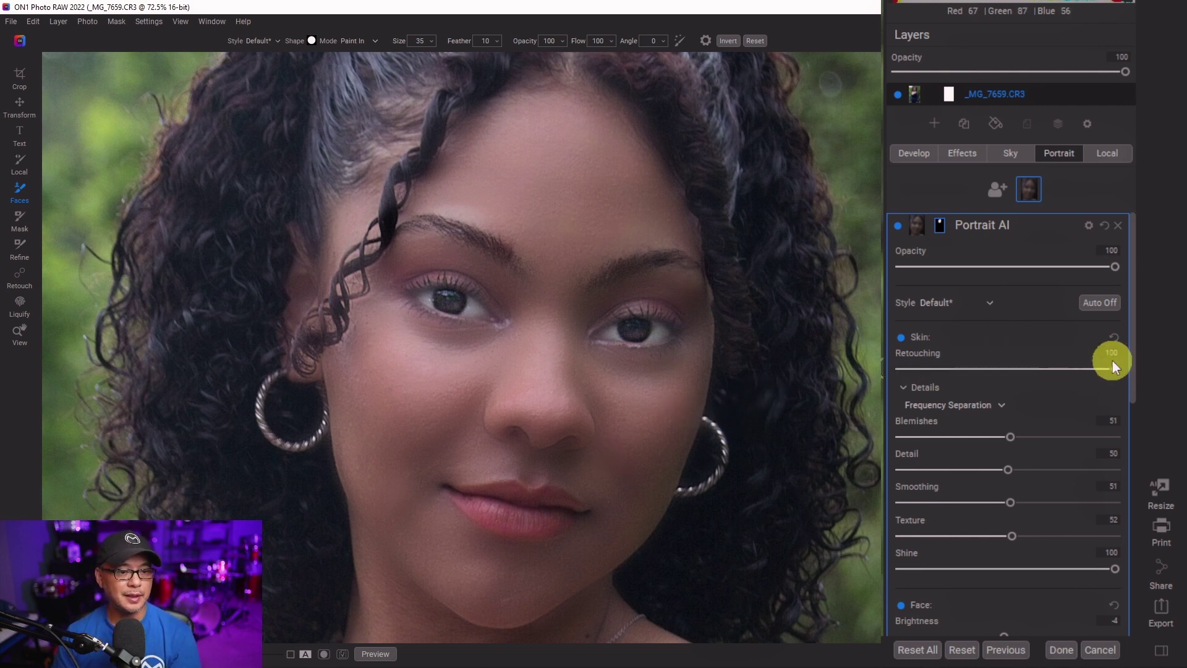
mouse_move(1113, 371)
mouse_down()
mouse_move(992, 369)
mouse_move(1049, 373)
mouse_up()
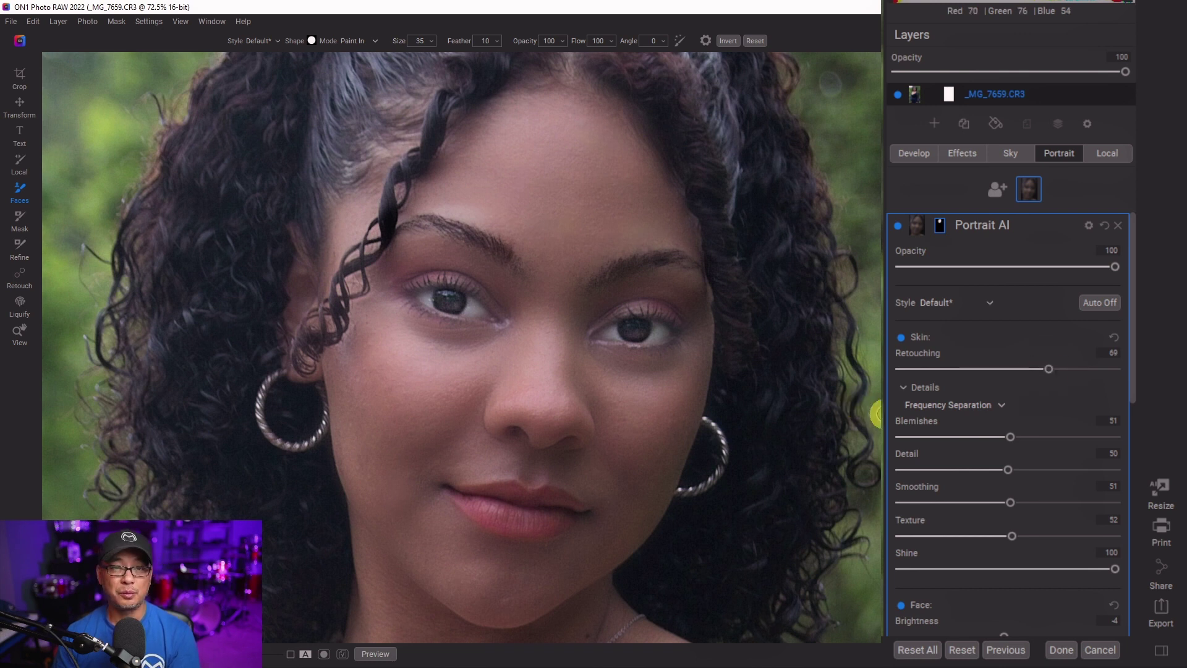
drag(1047, 367, 1136, 364)
Step: Try reducing the Portrait AI effect's Opacity and return it to 100
click(1111, 265)
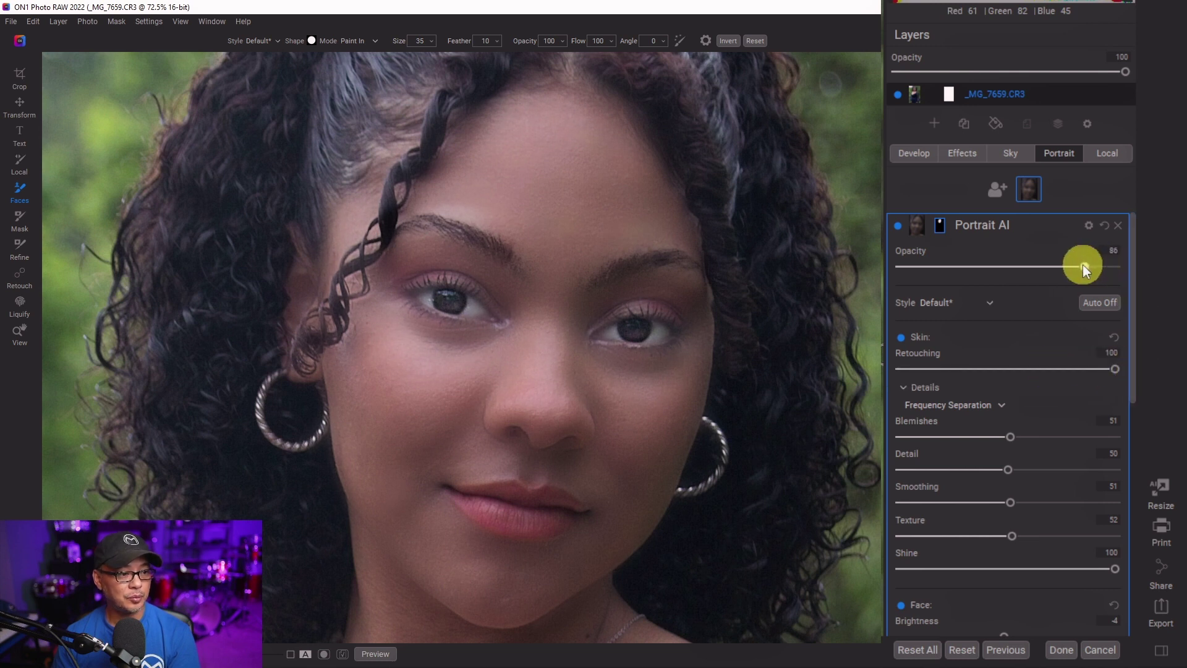
drag(1055, 267, 1125, 269)
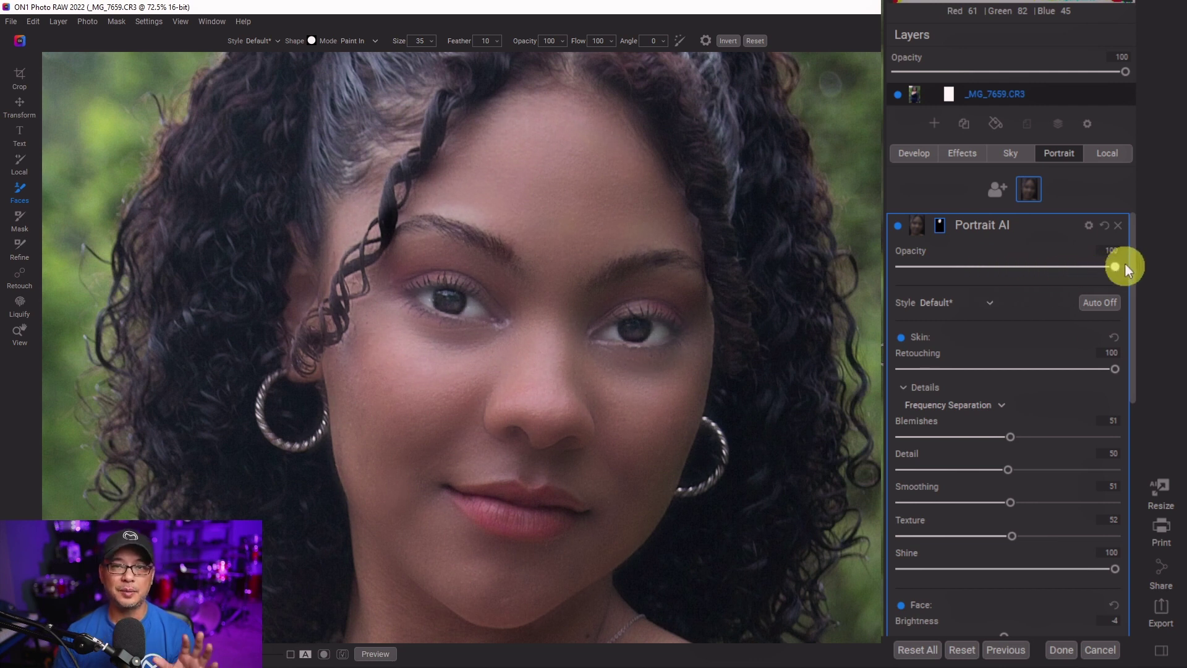
Step: Lower the skin's overall Retouching to 57 and compare the face with the Portrait AI effect off and on
mouse_move(1117, 368)
mouse_down()
mouse_move(978, 372)
mouse_move(1050, 377)
mouse_move(1024, 369)
mouse_up()
click(897, 225)
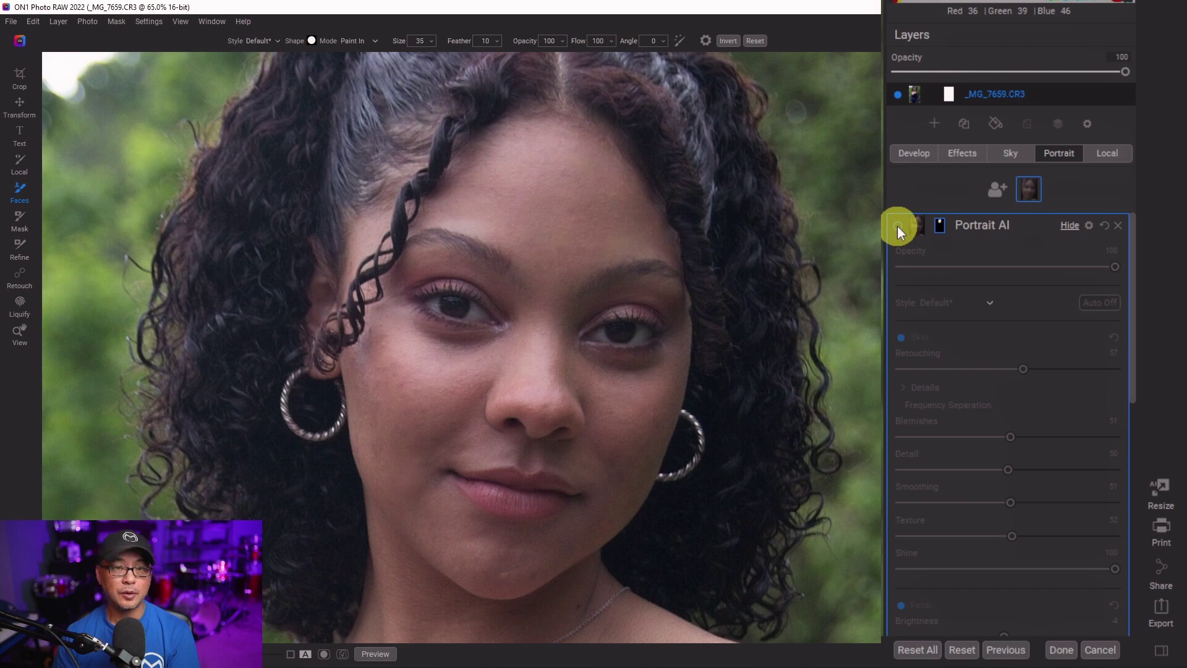
click(896, 225)
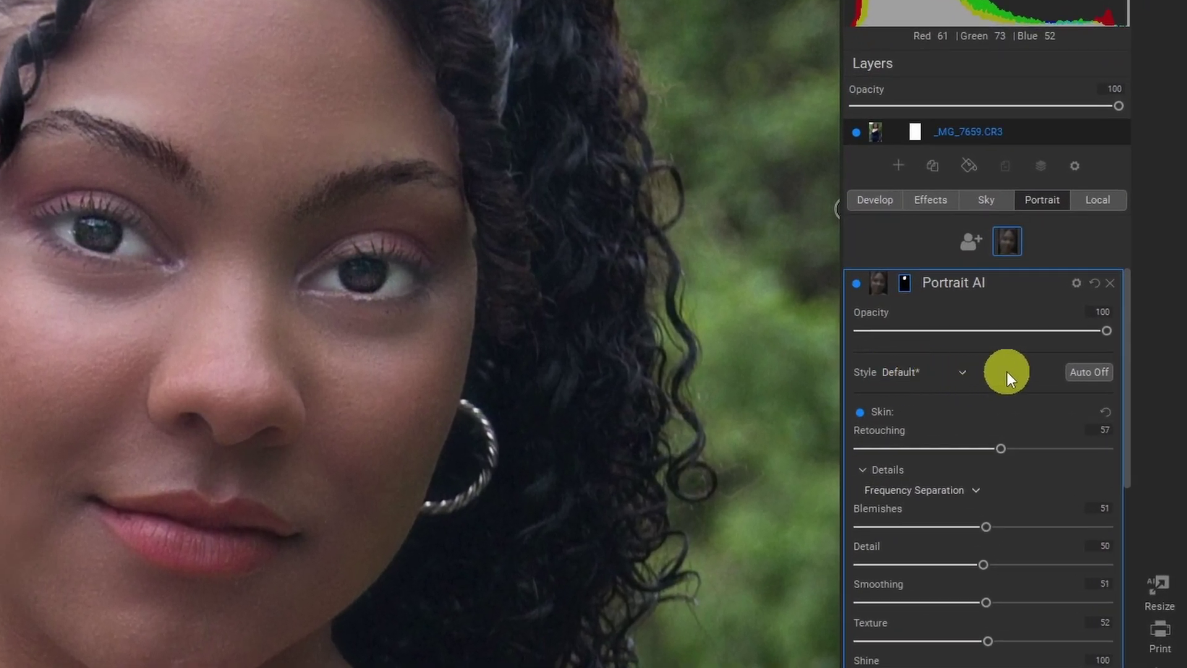
Step: Save the current Portrait AI settings as a new style named Portrait Rev1
click(964, 372)
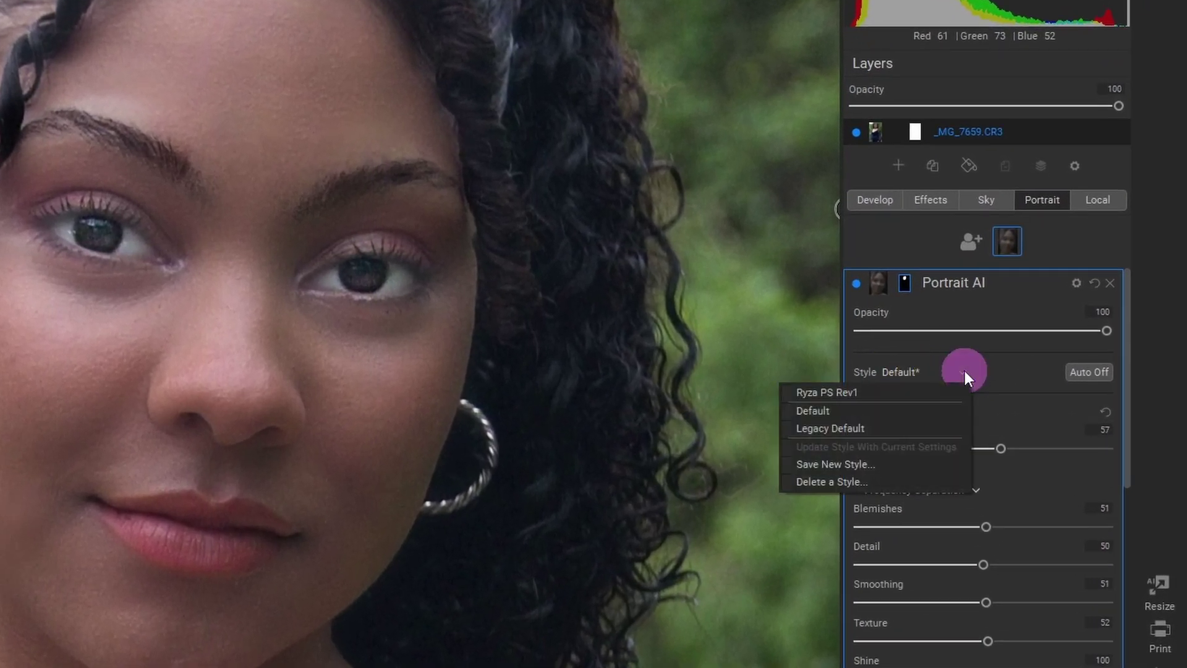
click(880, 464)
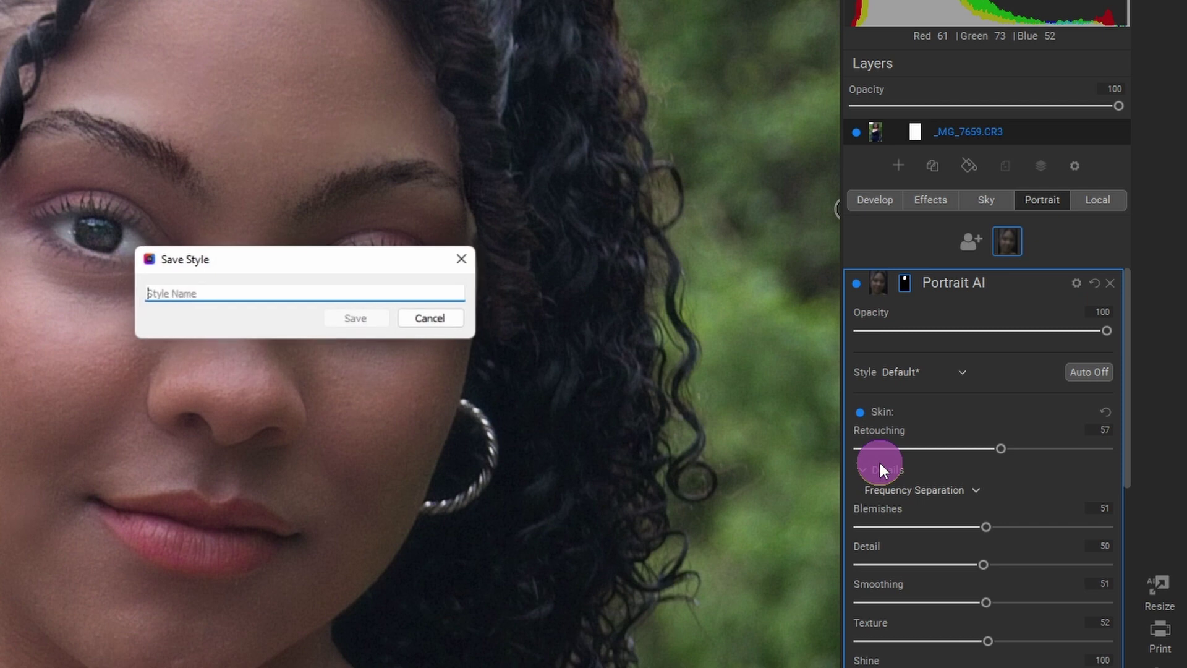
click(196, 297)
text(Portrait Rev 1)
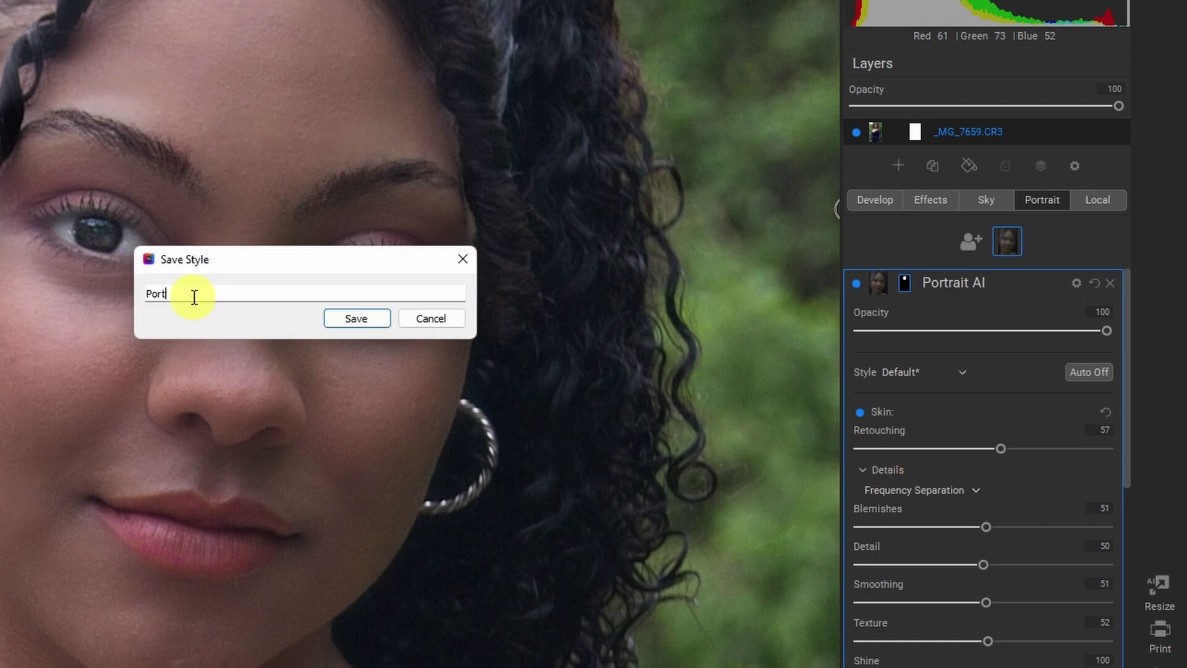
click(350, 322)
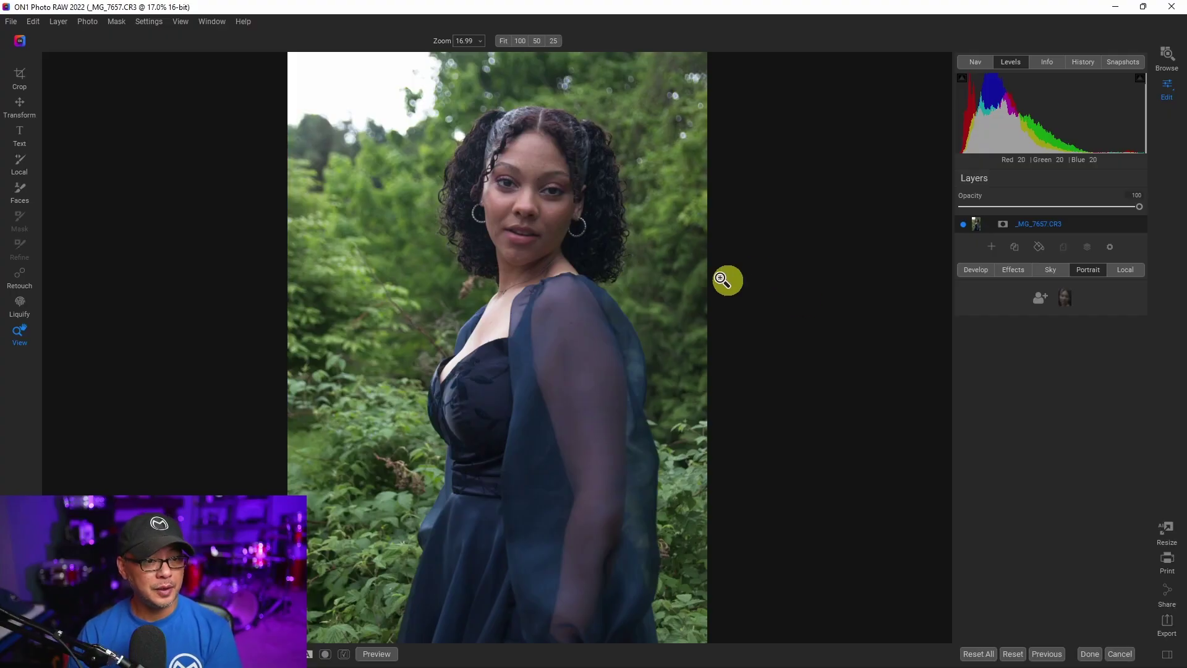
Step: Apply the saved Portrait Rev1 style to the woman's face in _MG_7657.CR3 and compare the effect off and on
click(596, 220)
click(1065, 297)
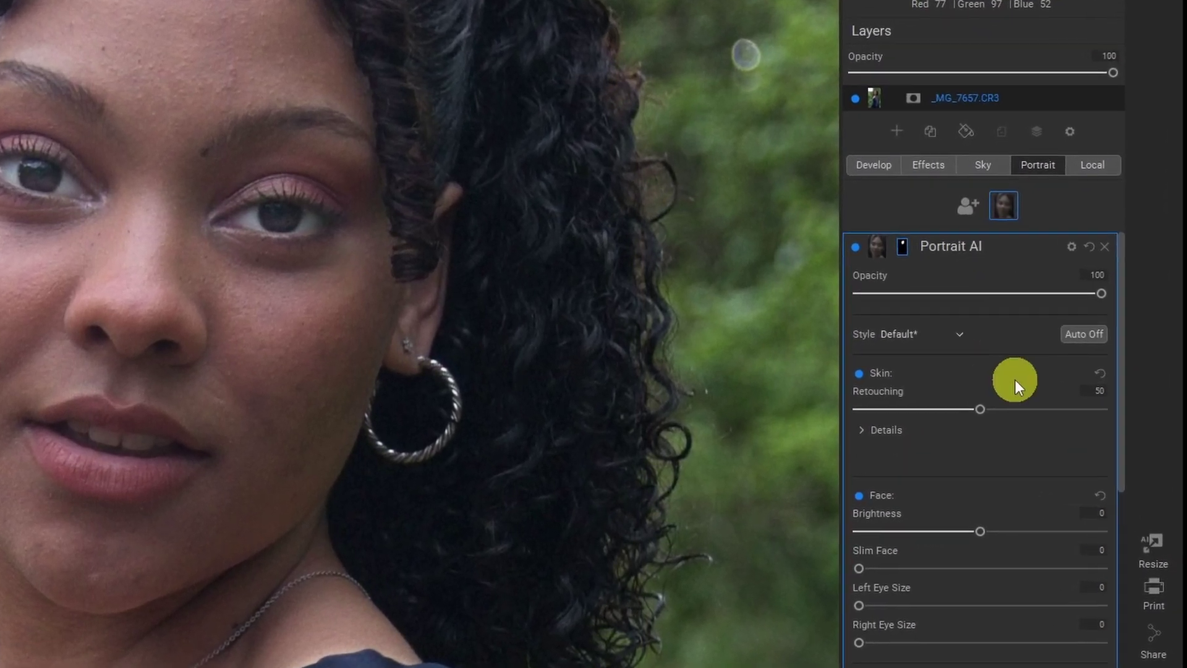
click(954, 334)
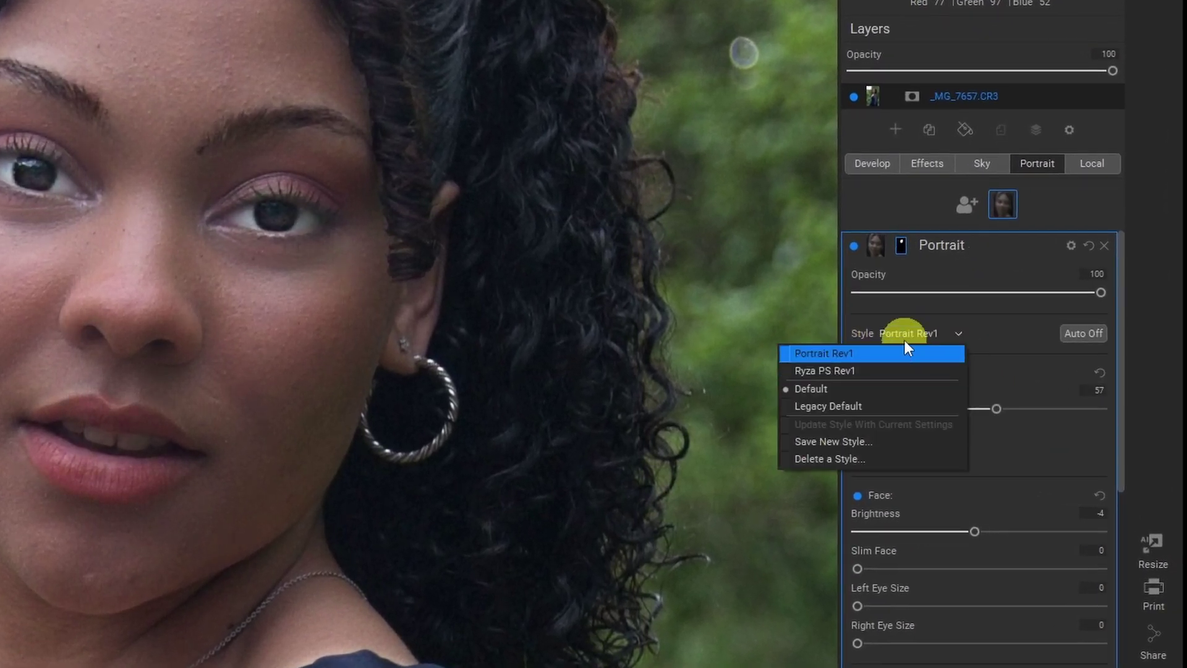
click(884, 355)
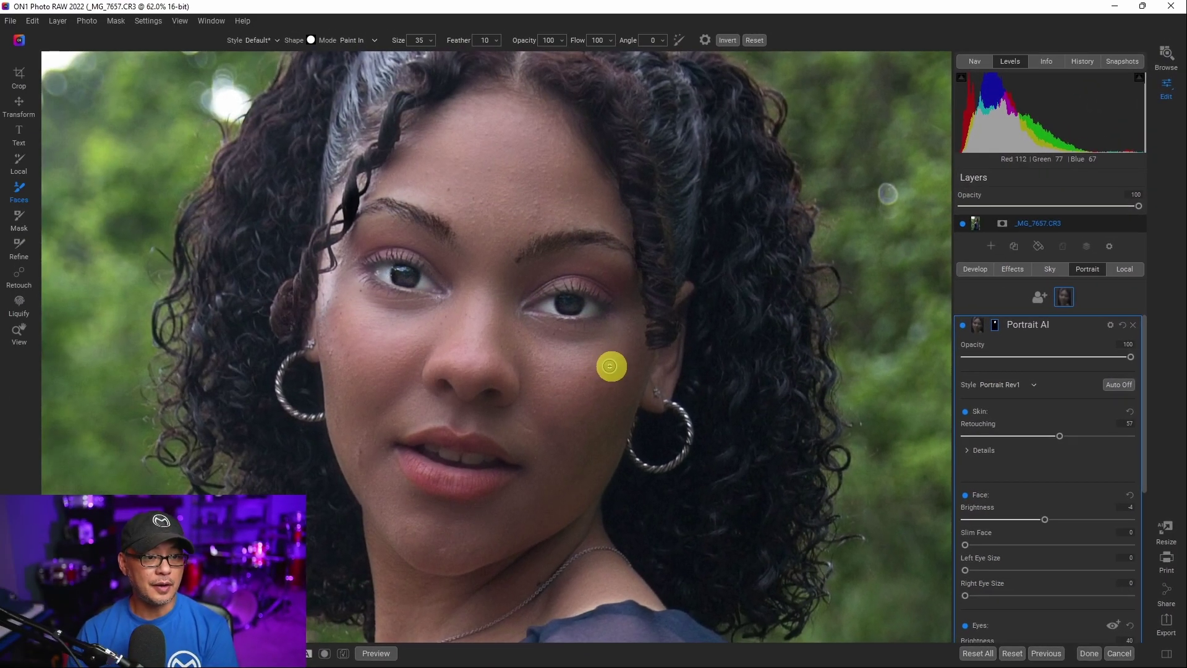
click(964, 326)
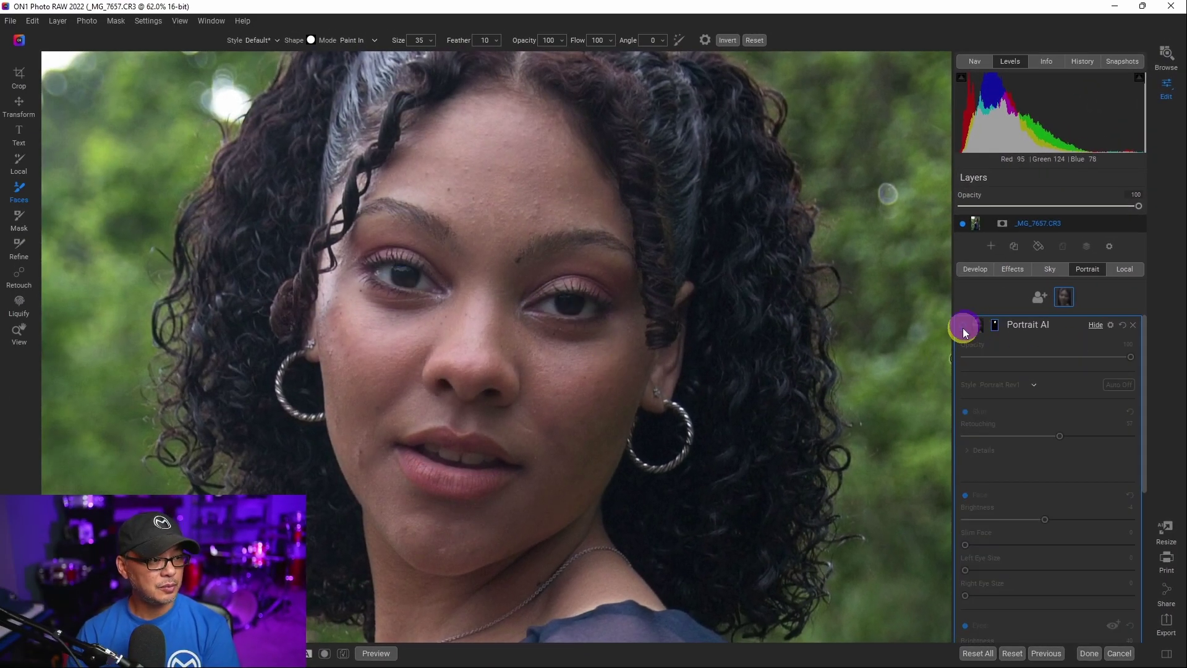
click(963, 328)
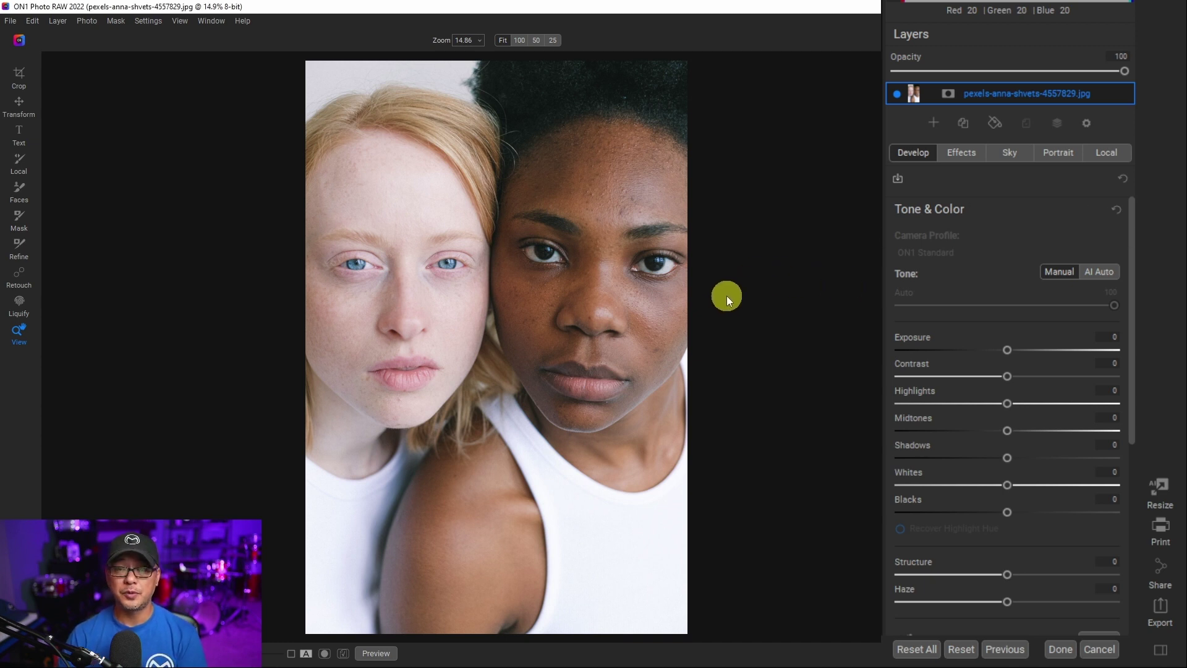
Step: Select the dark-haired woman's face for Portrait AI, setting the skin's Retouching to 100 and Blemishes to 73
click(1055, 153)
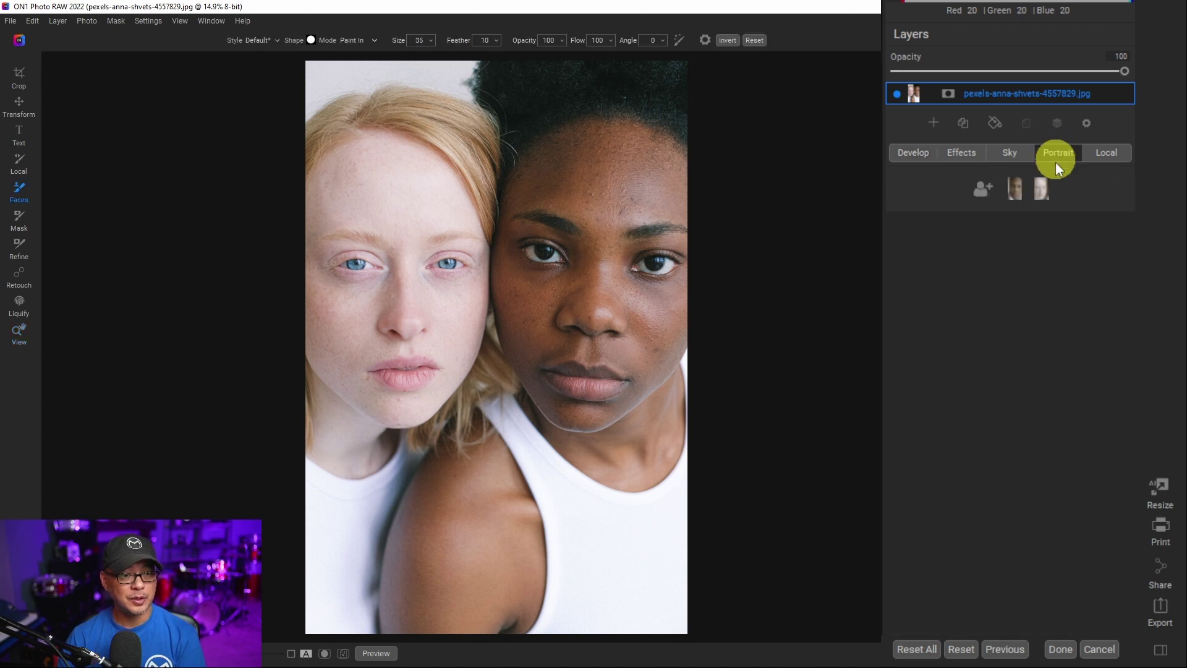
click(1021, 193)
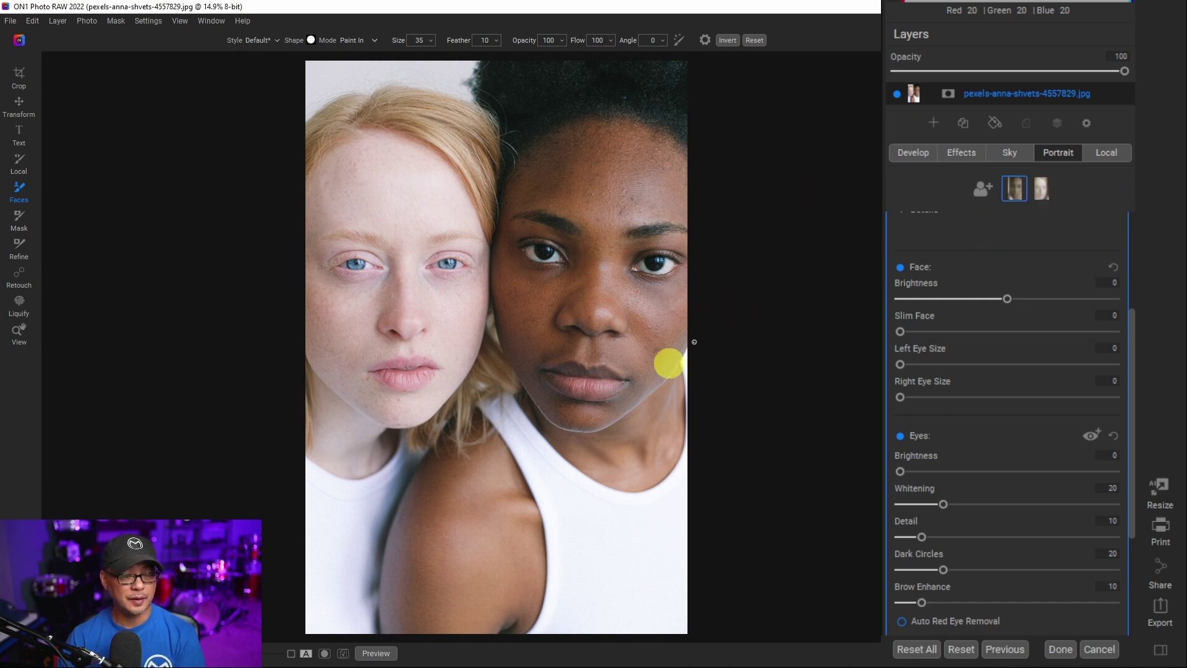
scroll(1004, 356, up, 3)
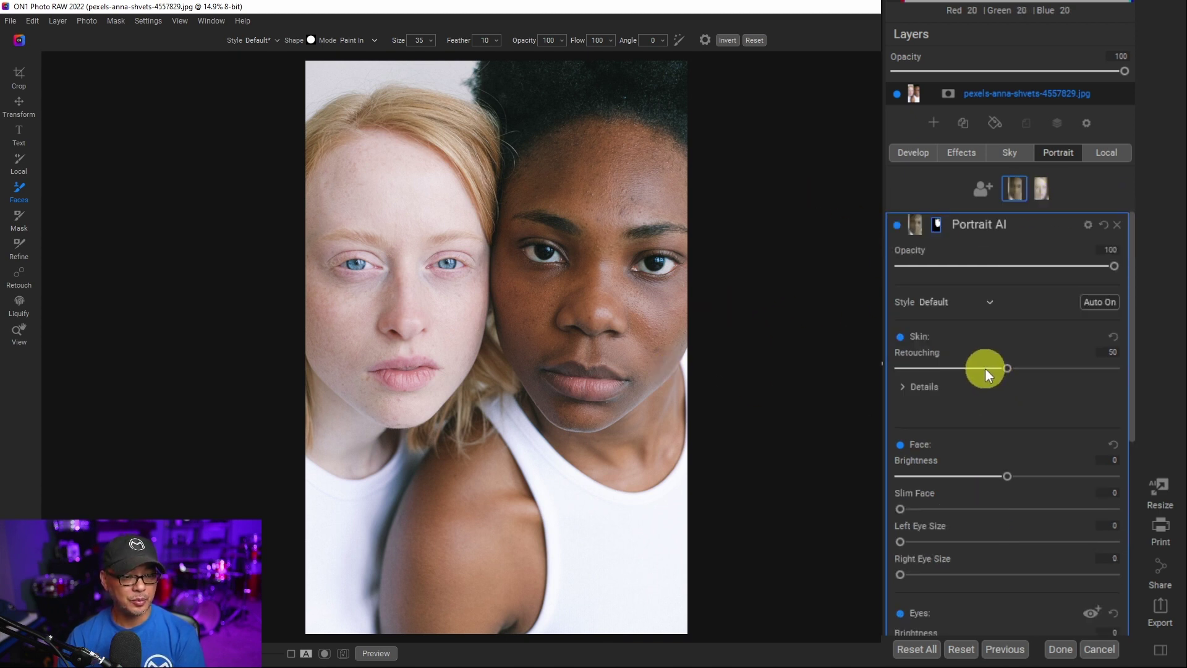
drag(1079, 370, 1122, 368)
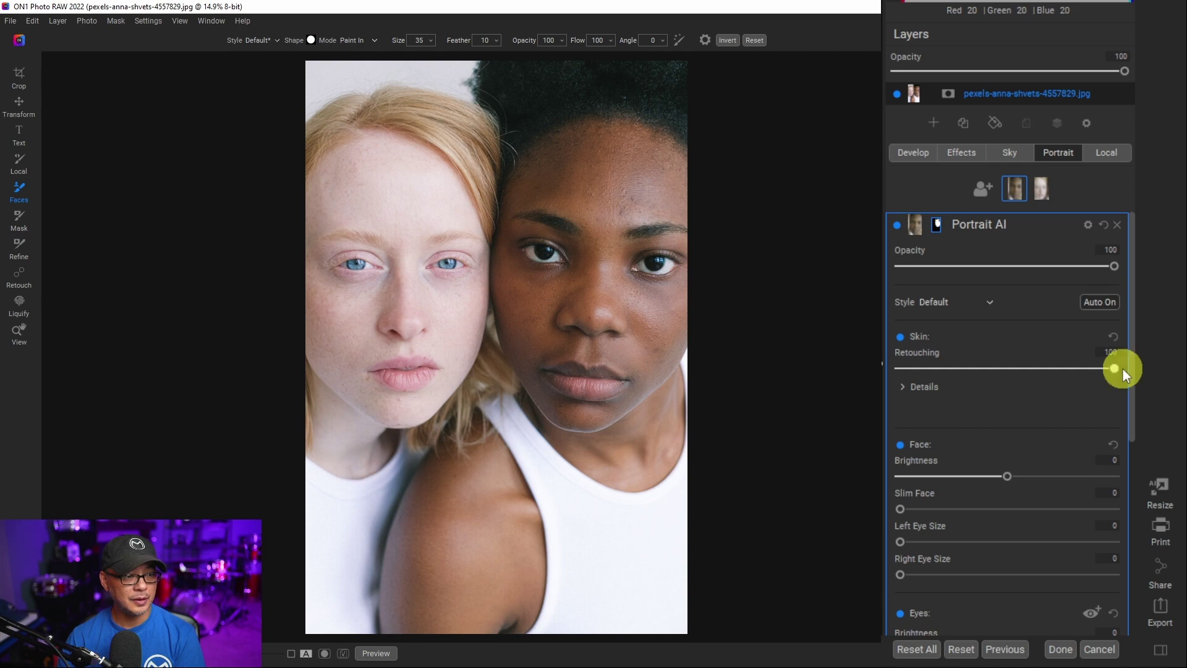
click(913, 388)
drag(1020, 436, 1056, 434)
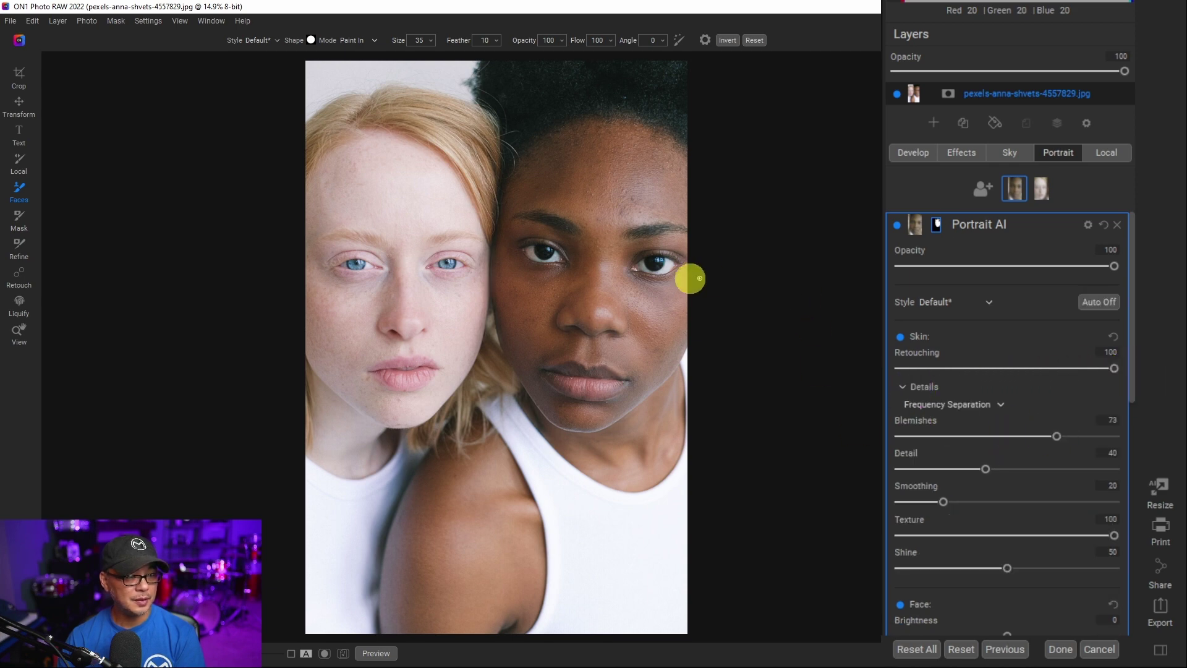
Step: Compare the dark-haired woman's face up close with its Portrait AI effect off and on
key(ctrl+equal)
click(898, 225)
click(898, 225)
click(898, 225)
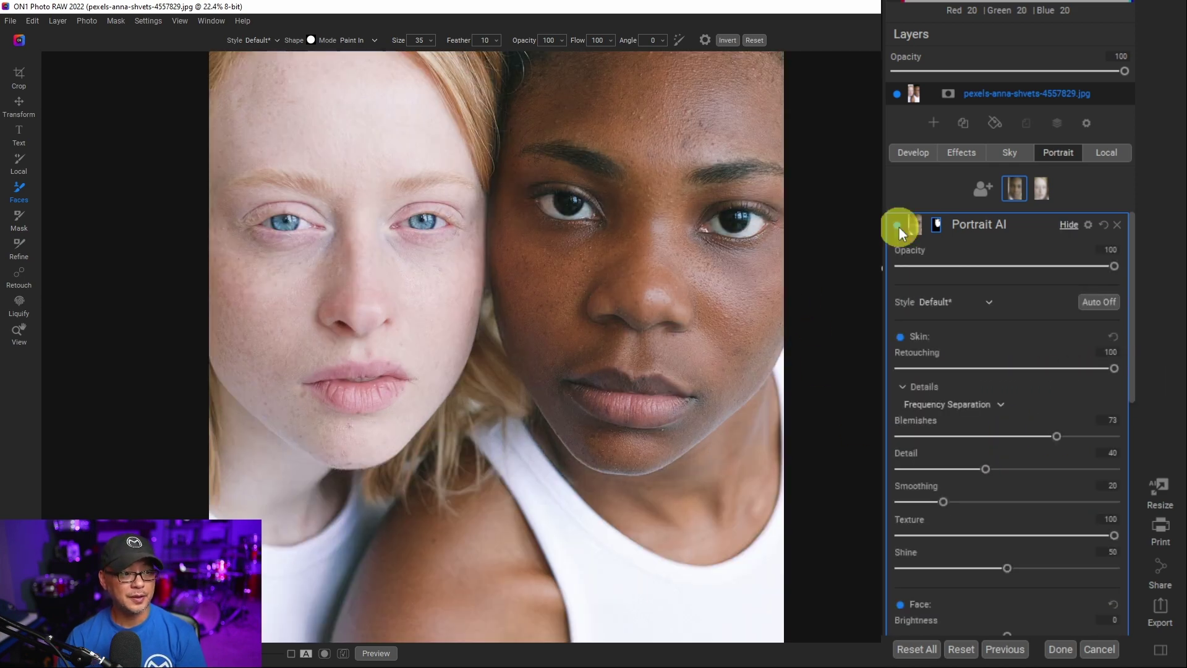
click(899, 226)
Step: Select the blonde woman's face for Portrait AI and lower its Face Brightness to -96
click(1043, 187)
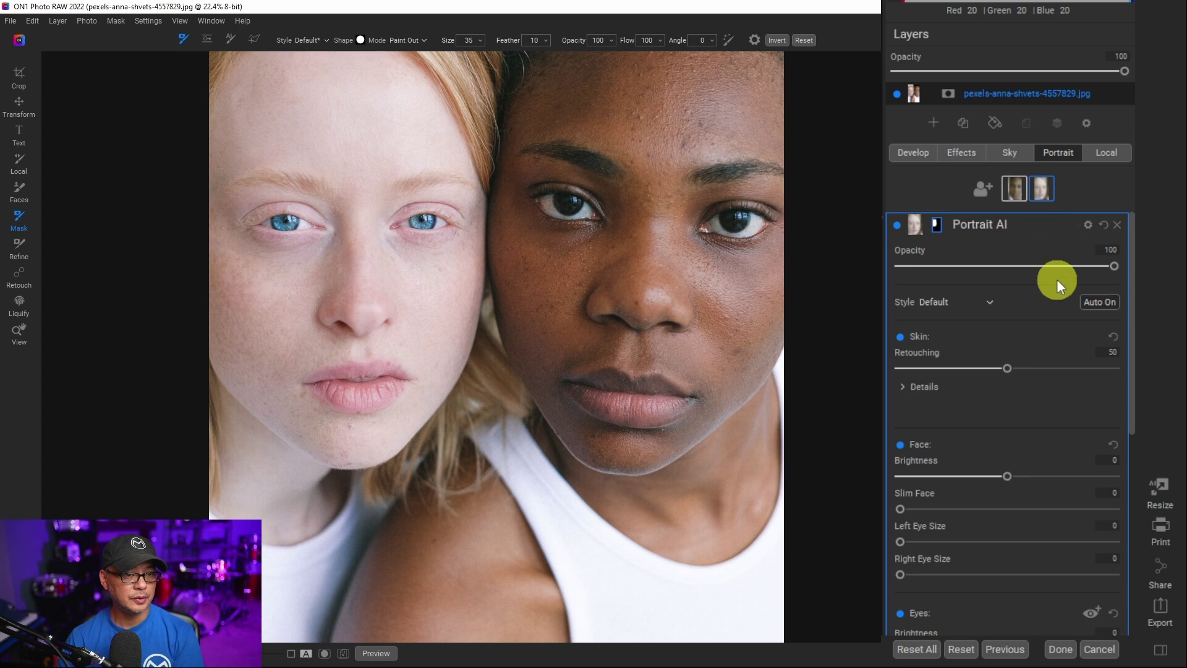
click(914, 388)
scroll(964, 421, down, 3)
drag(1007, 444, 903, 439)
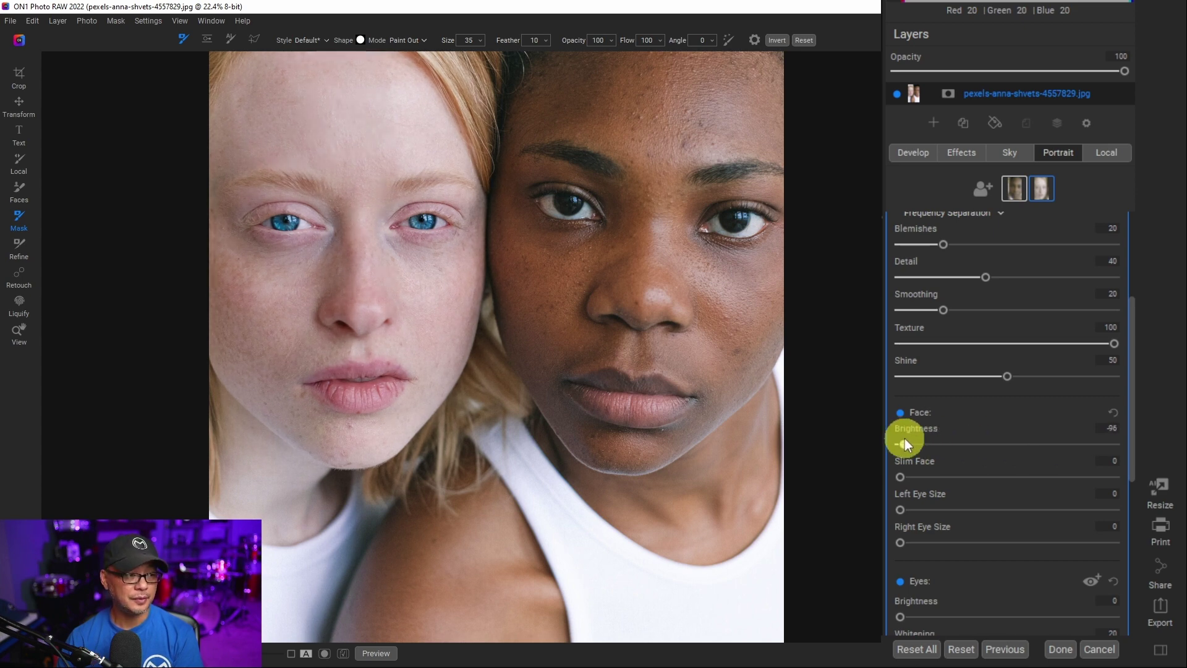